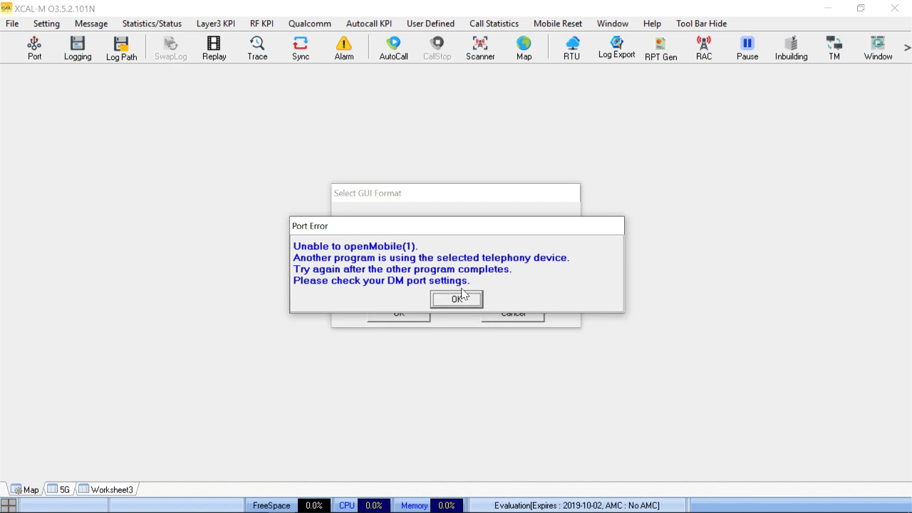
# Dismiss the port error, accept the GUI format selection and dismiss the mobile and scanner alarms
pyautogui.click(461, 298)
pyautogui.click(418, 317)
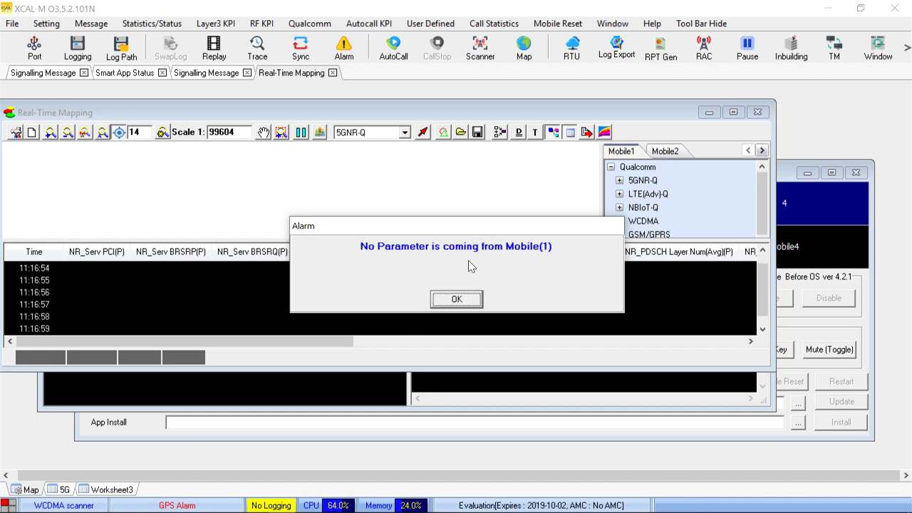
pyautogui.click(467, 301)
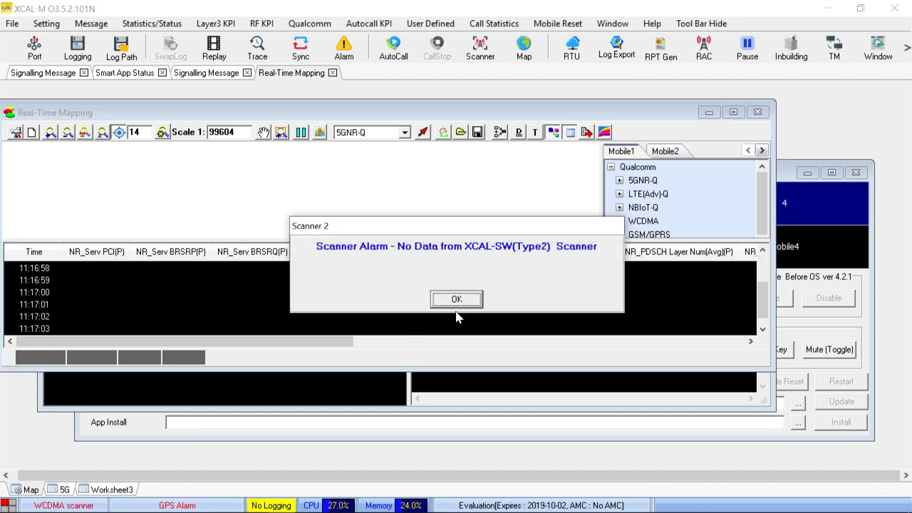
pyautogui.click(456, 300)
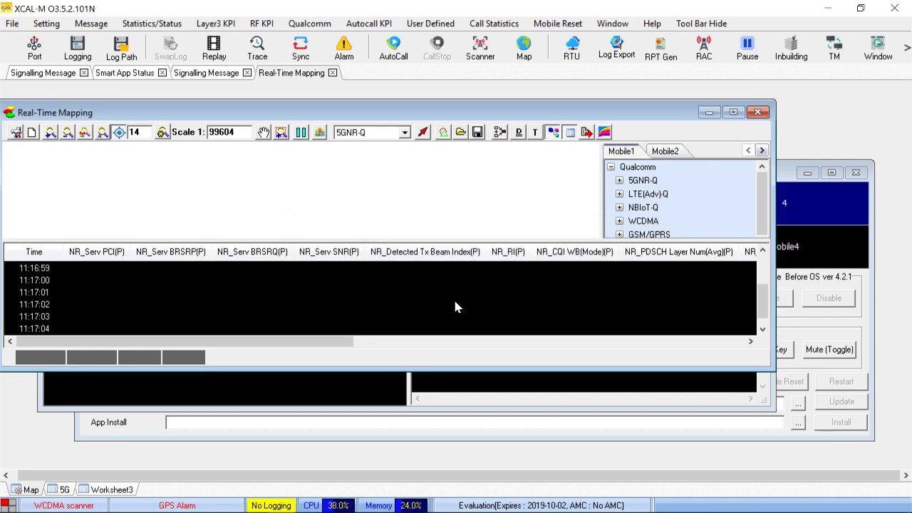
# Maximize the Real-Time Mapping window, dismiss the mobile alarm and switch the parameter table to LTE(Adv)-Q
pyautogui.click(734, 112)
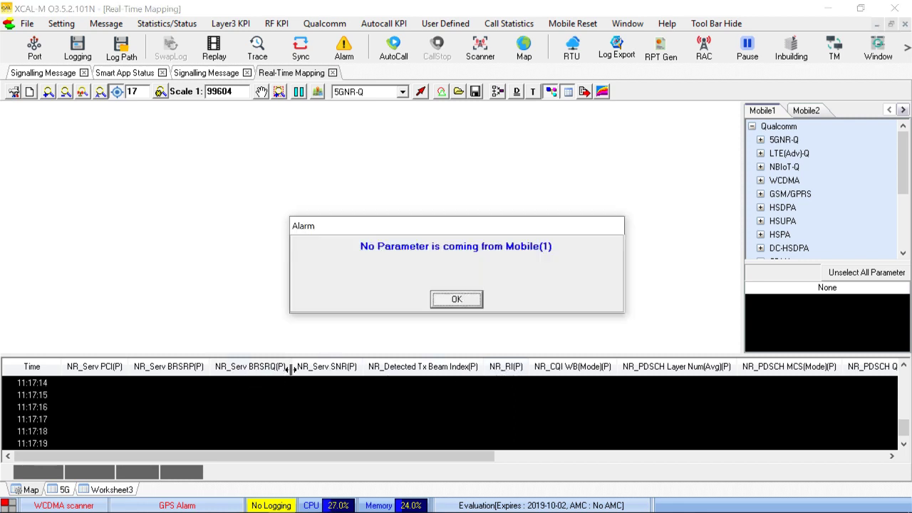
pyautogui.click(455, 301)
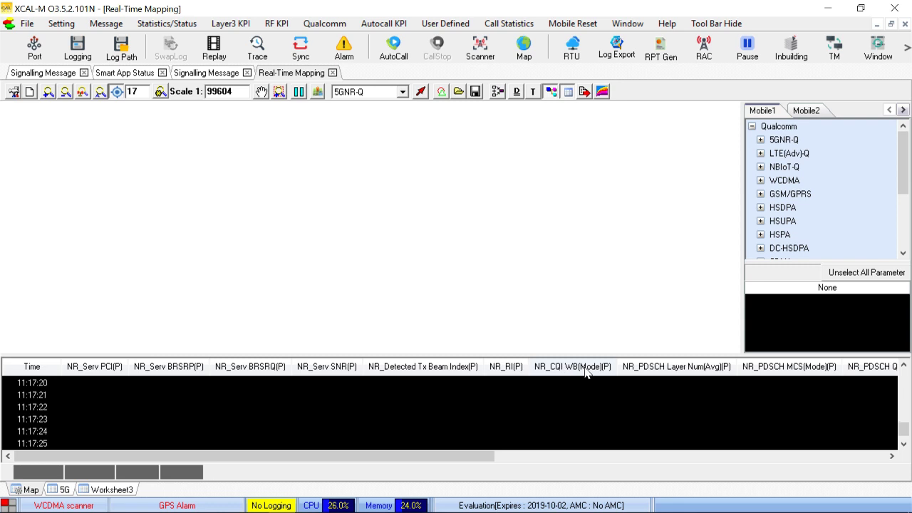
pyautogui.click(403, 93)
pyautogui.click(390, 116)
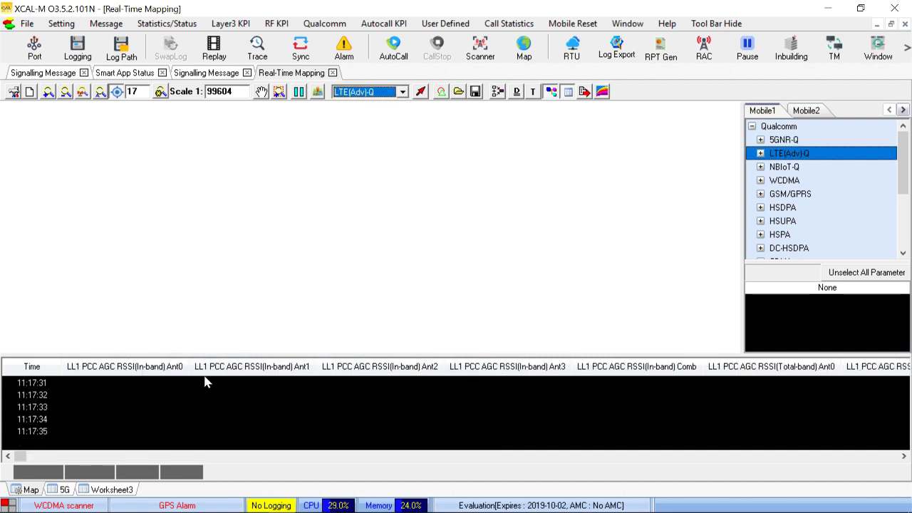
# Customize the parameter table's columns and deselect all LTE(Adv)-Q parameters
pyautogui.rightClick(410, 375)
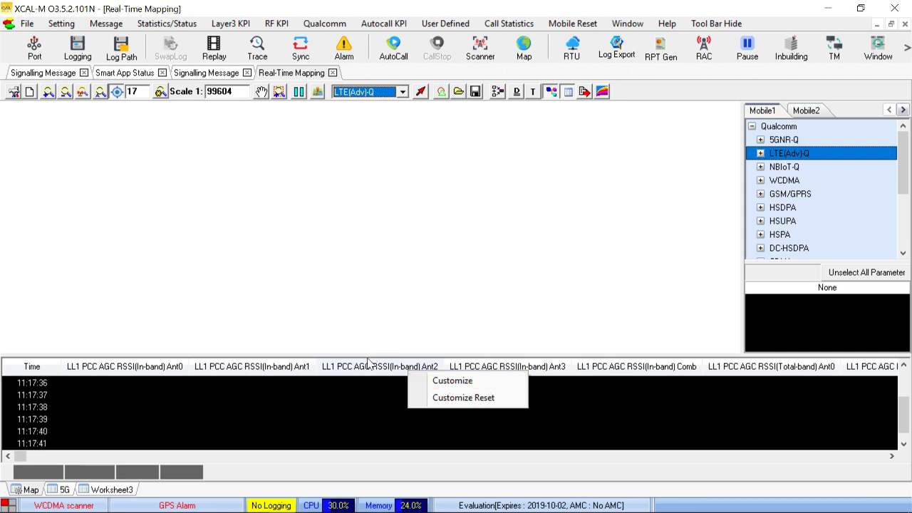
pyautogui.click(454, 380)
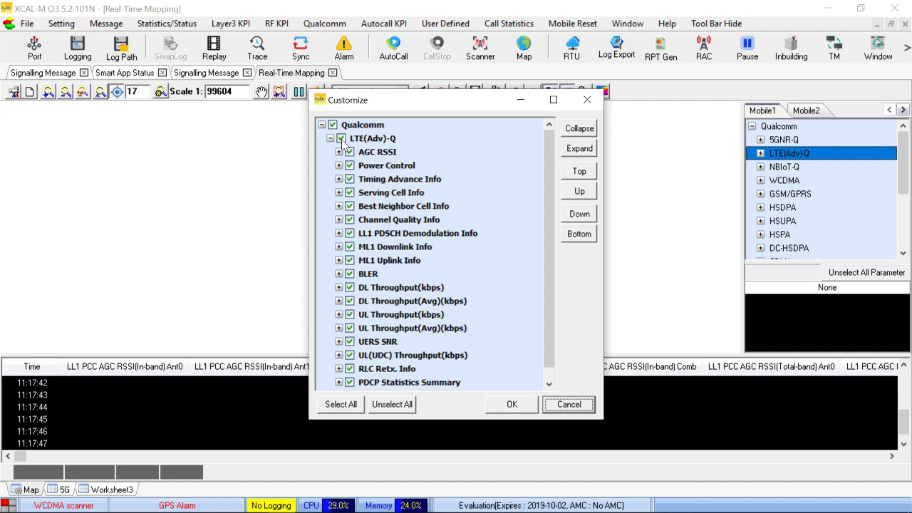
pyautogui.click(341, 139)
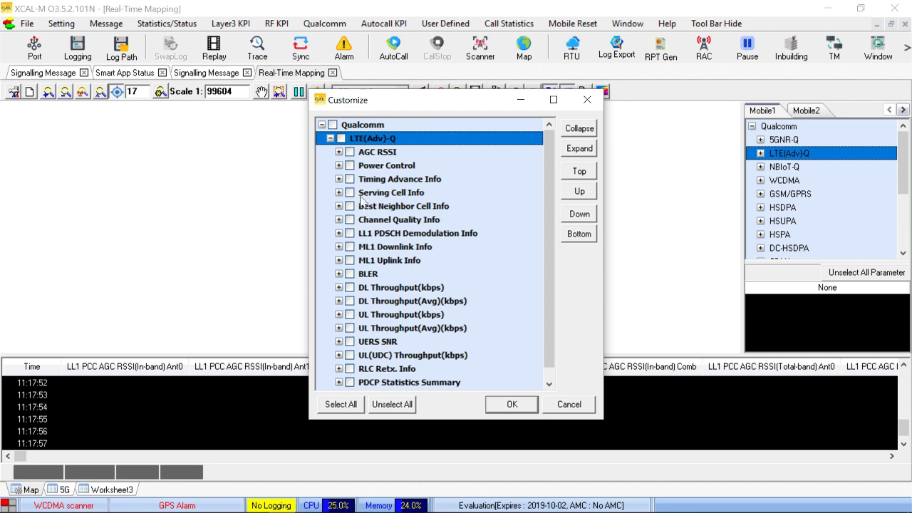
# Enable Serv RSRP(PCell), Serv RSRQ(PCell) and Serv SINR(PCell) in the PCell group of Serving Cell Info
pyautogui.click(339, 193)
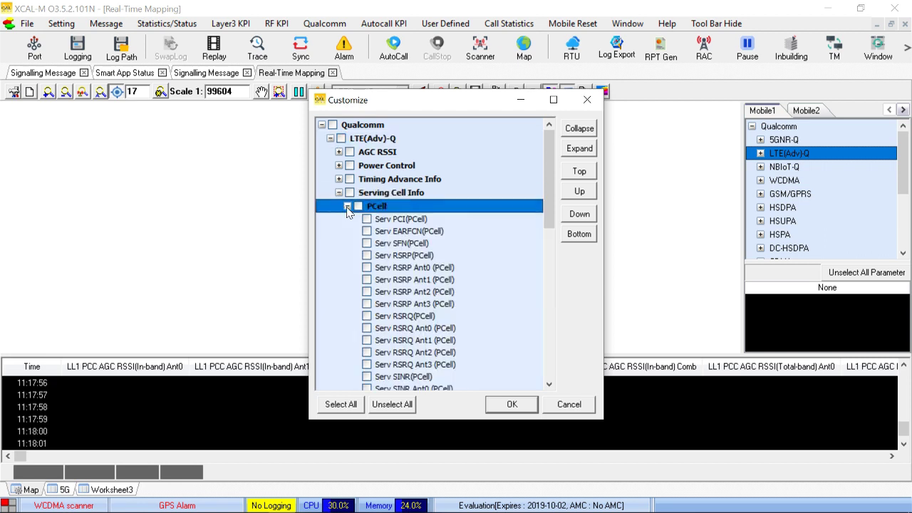
pyautogui.click(347, 206)
pyautogui.click(367, 256)
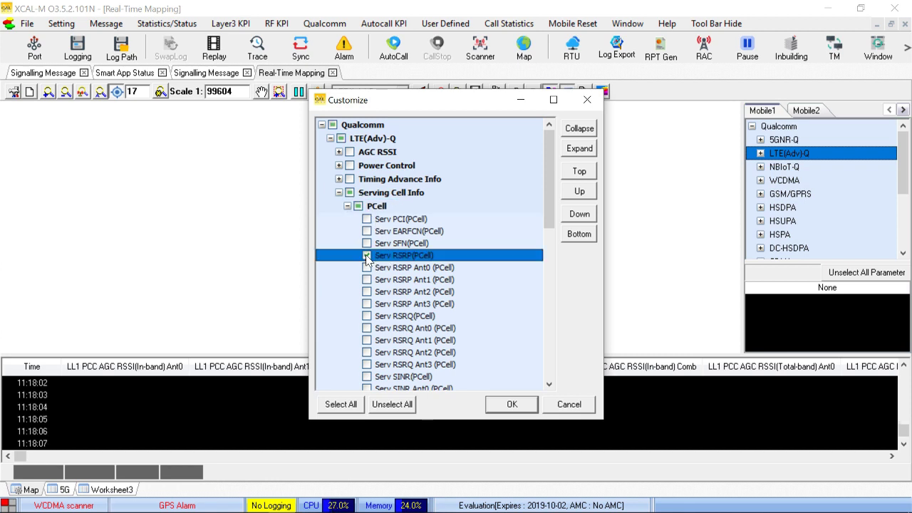
pyautogui.click(367, 316)
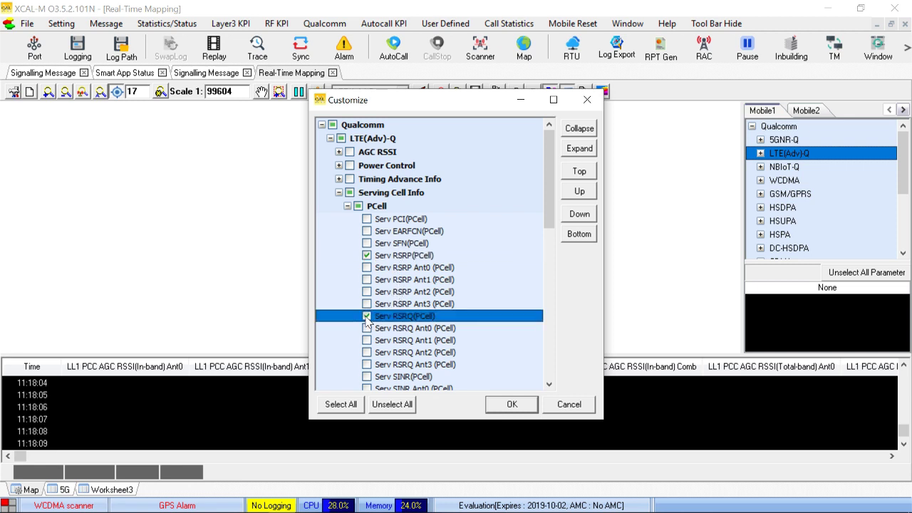
pyautogui.click(367, 377)
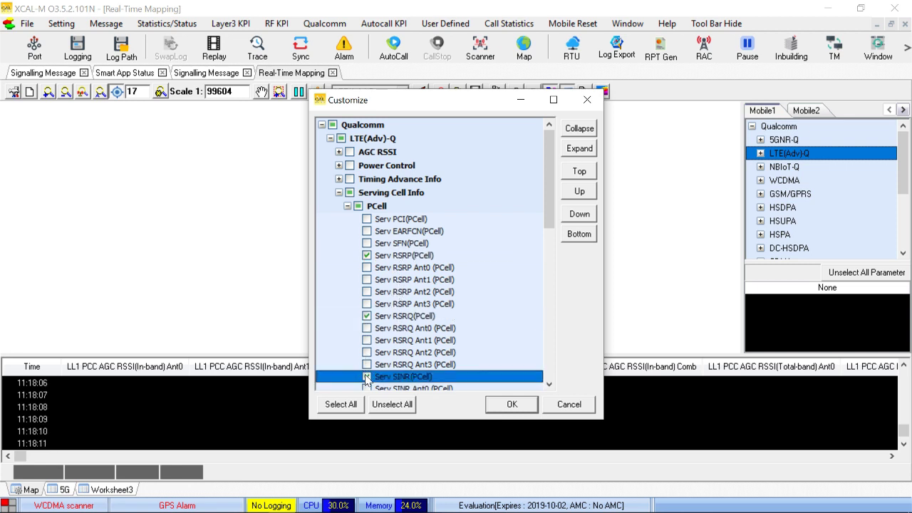
pyautogui.click(339, 193)
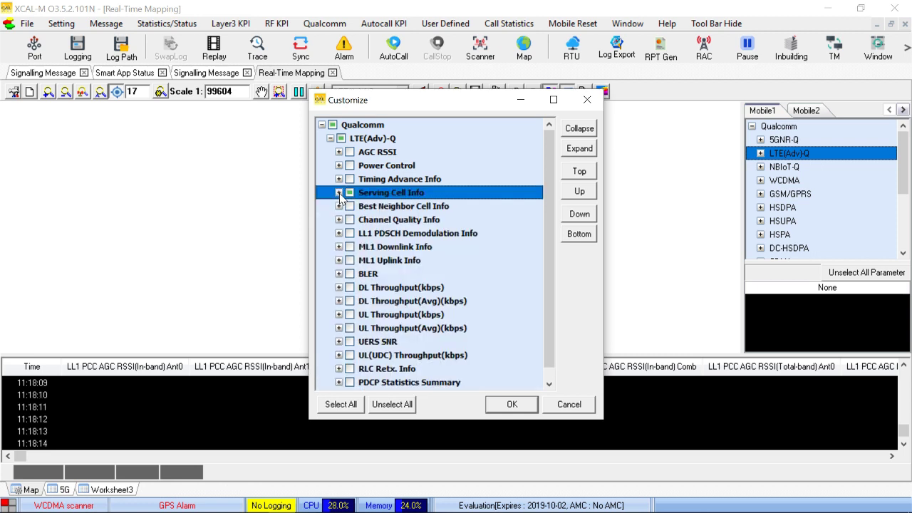
# Enable DL PDSCH TP(Total) under DL Throughput(kbps) and apply the table customization
pyautogui.click(339, 288)
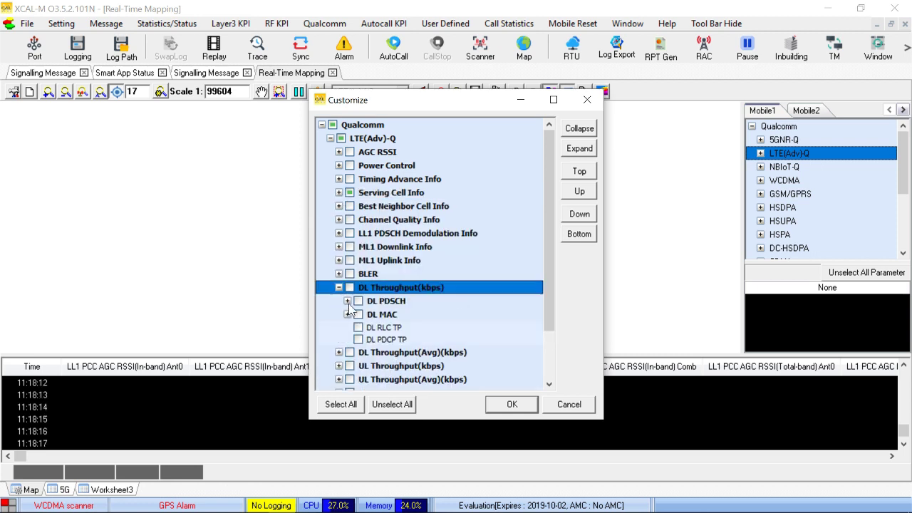
pyautogui.click(348, 301)
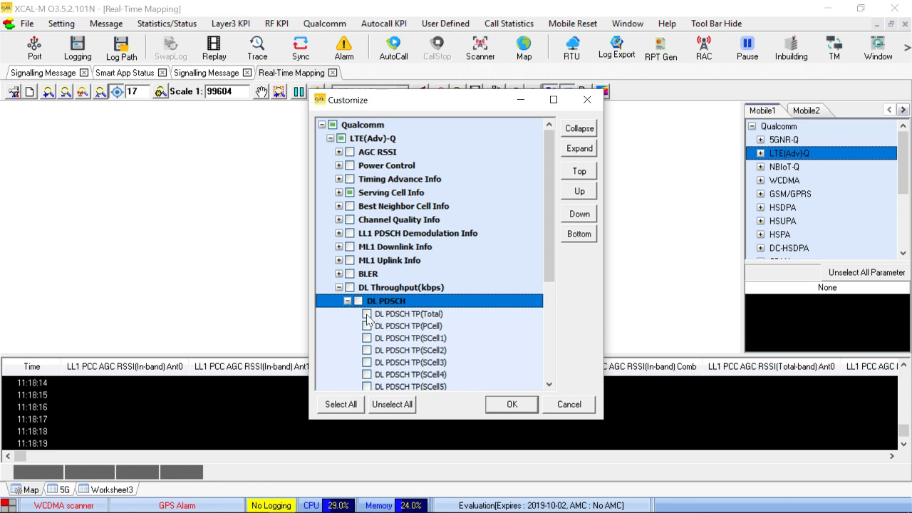
pyautogui.click(366, 314)
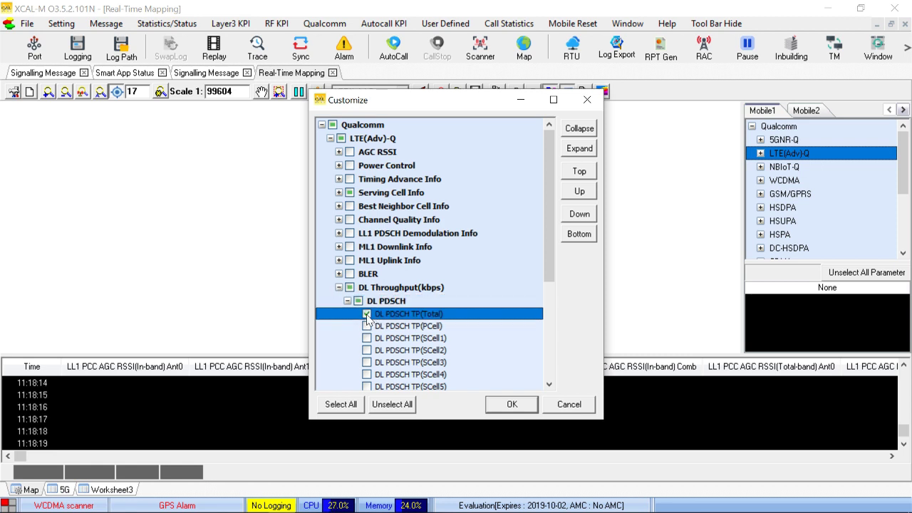
pyautogui.click(512, 405)
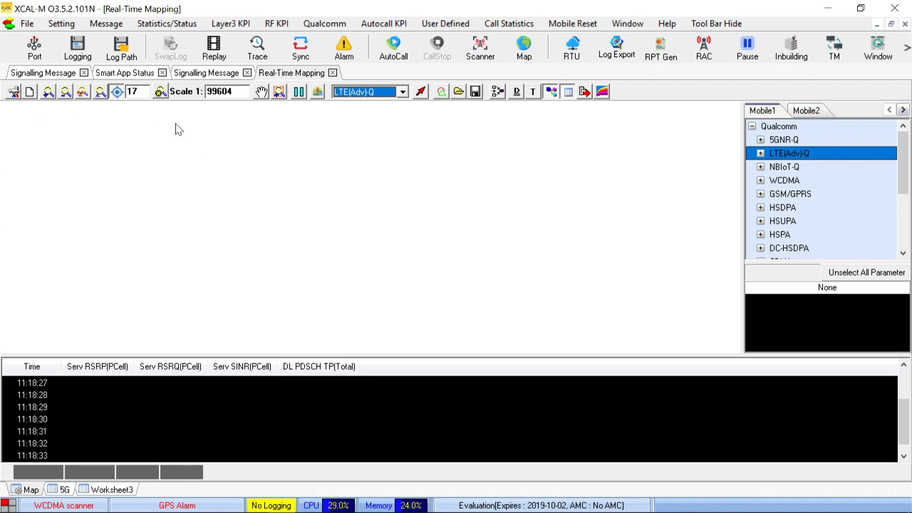
# Open the port settings and examine the COM ports offered for Mobile1 and those listed in Device Manager
pyautogui.click(34, 51)
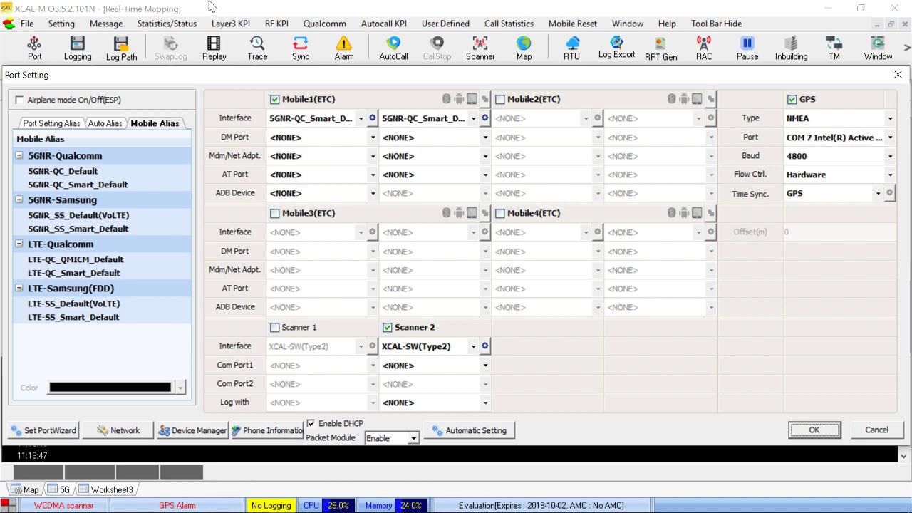
pyautogui.click(326, 137)
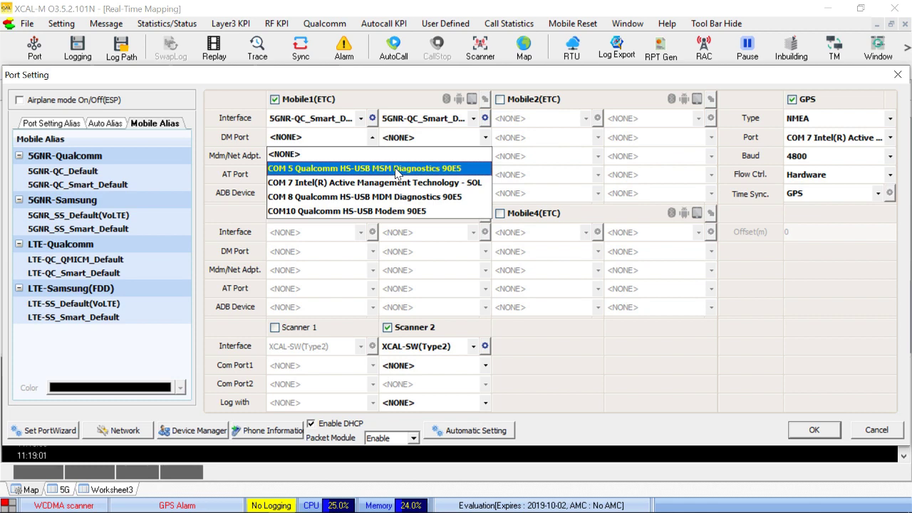
pyautogui.click(413, 141)
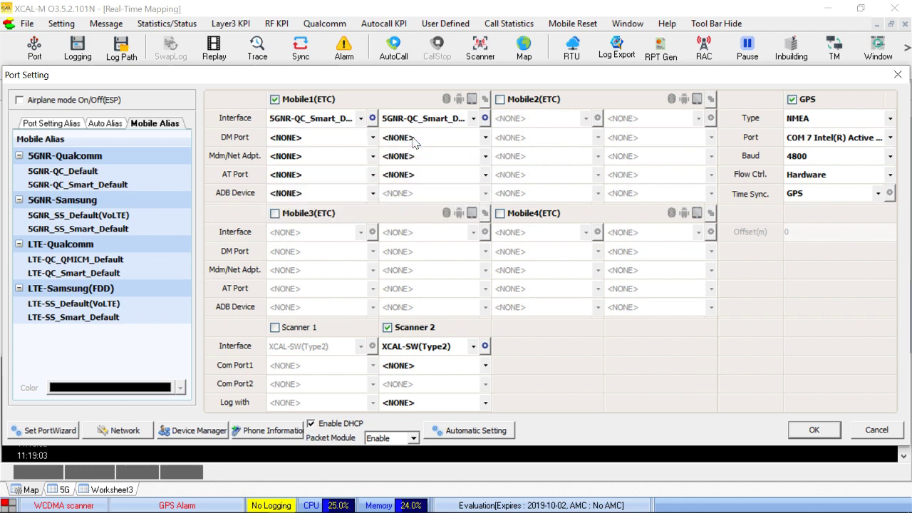
pyautogui.click(413, 142)
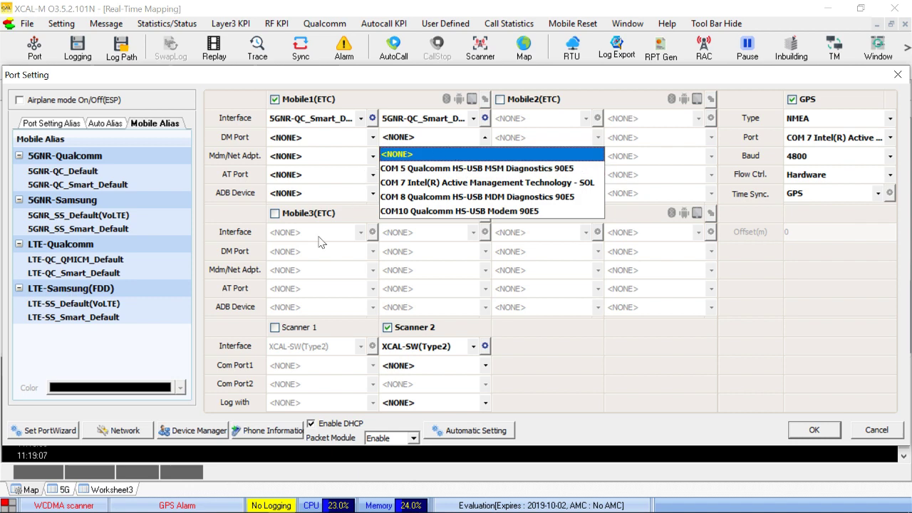
pyautogui.click(198, 435)
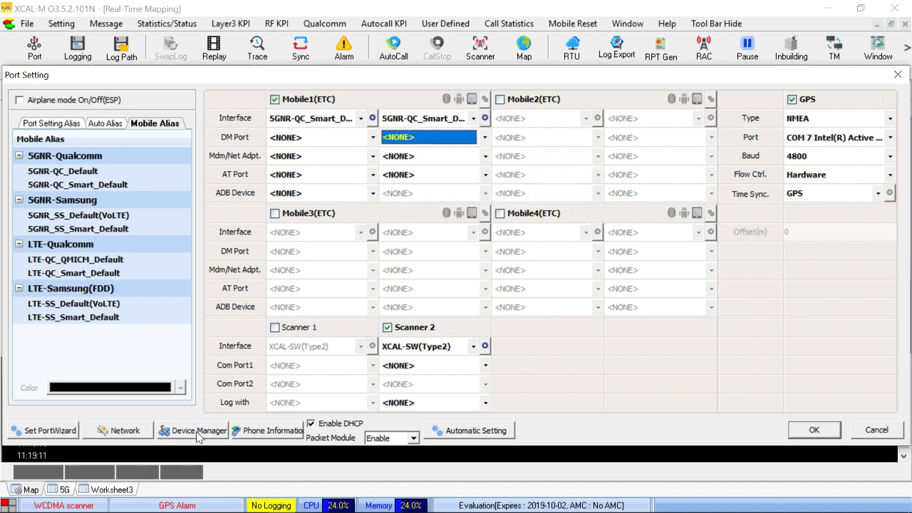
pyautogui.click(198, 431)
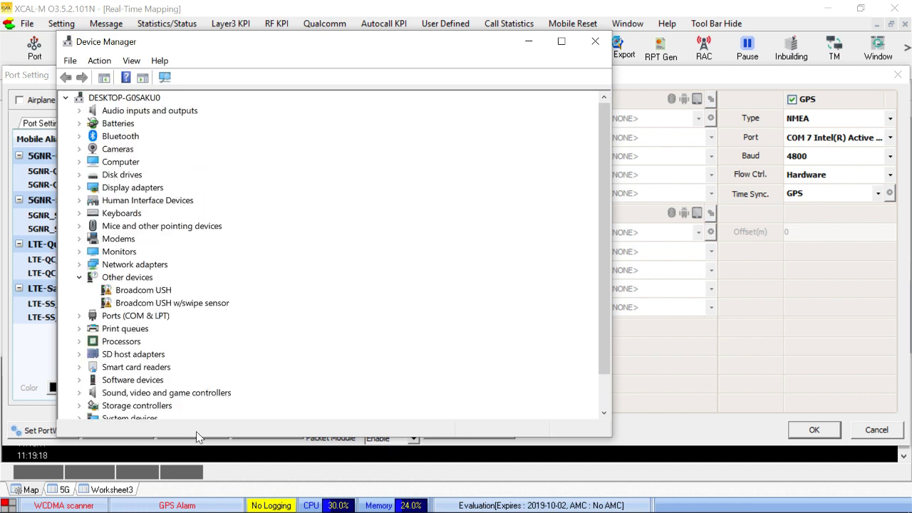
pyautogui.click(79, 317)
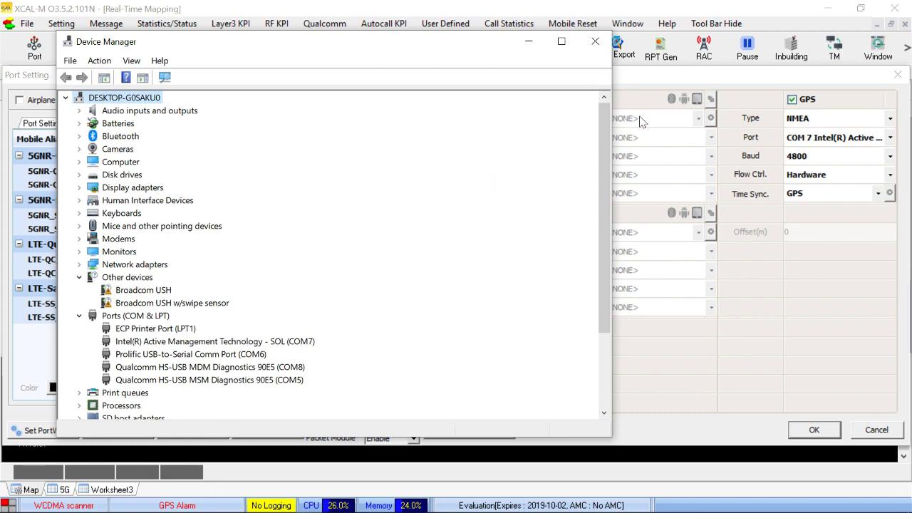
pyautogui.click(666, 150)
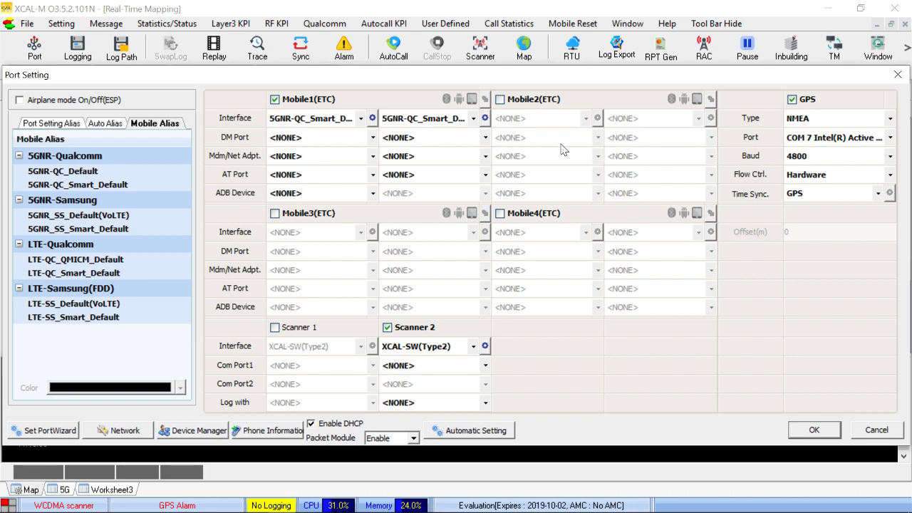
# Set Mobile1's two DM ports to COM 5 Qualcomm HS-USB MSM Diagnostics 90E5 and COM 8 Qualcomm HS-USB MDM Diagnostics 90E5
pyautogui.click(356, 138)
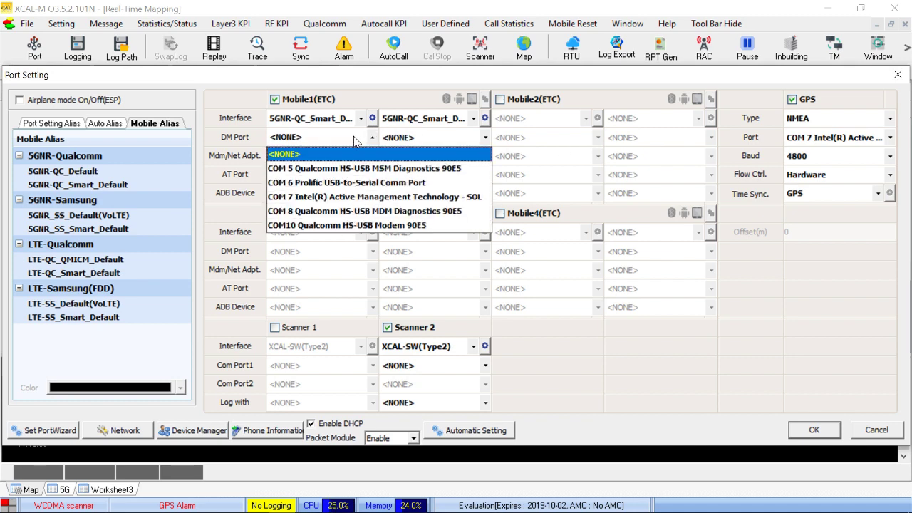
pyautogui.click(388, 168)
pyautogui.click(421, 139)
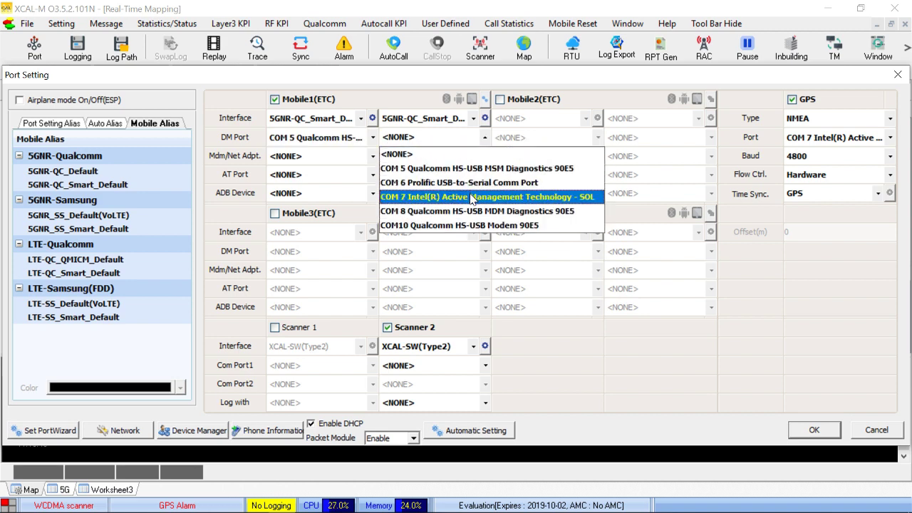
pyautogui.click(477, 212)
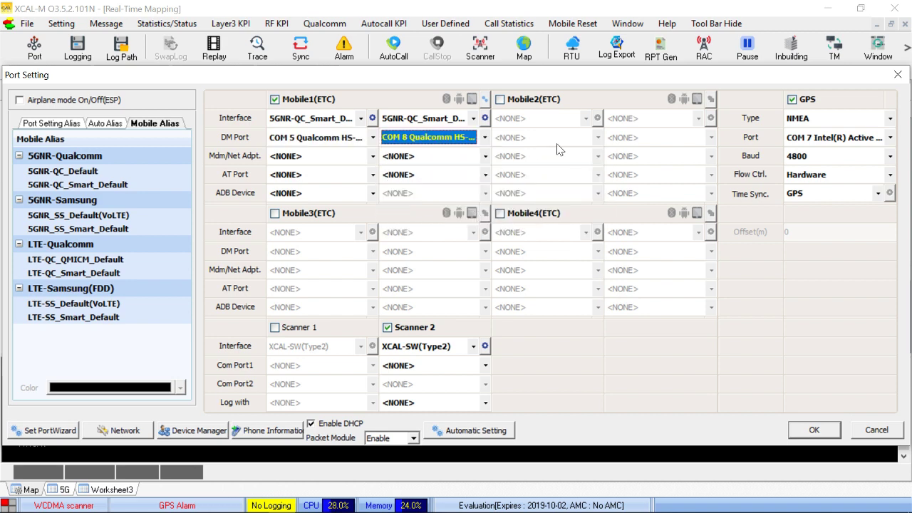
# Check the GPS device's port in Device Manager, set the GPS port to COM 6 Prolific USB-to-Serial Comm Port and apply the port settings
pyautogui.click(826, 143)
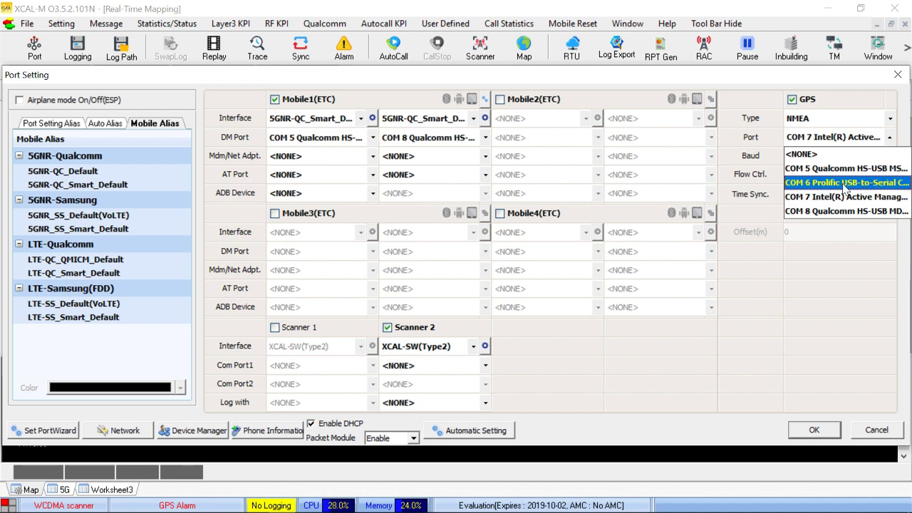
pyautogui.moveTo(160, 509)
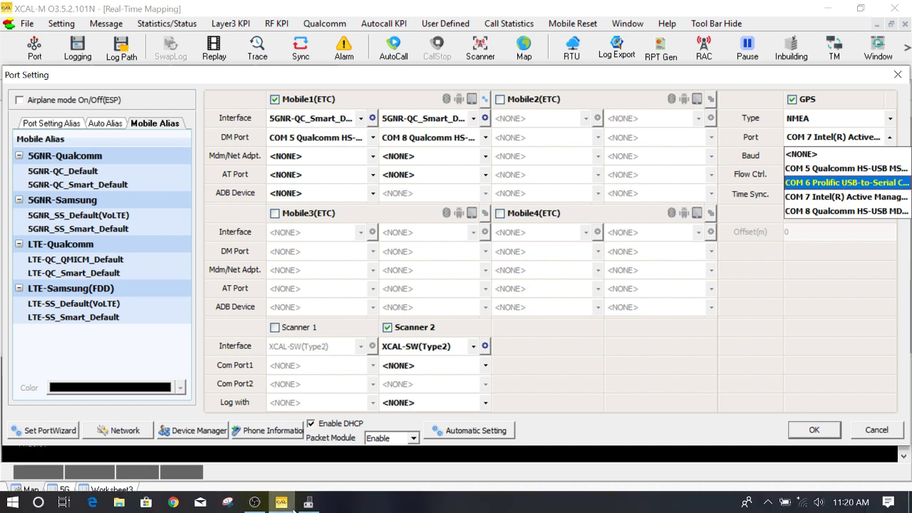
pyautogui.click(307, 502)
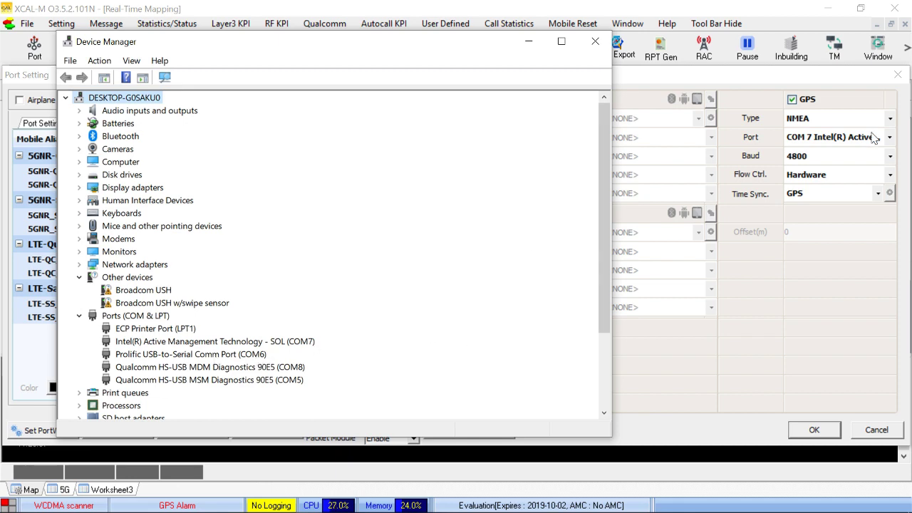
pyautogui.click(846, 137)
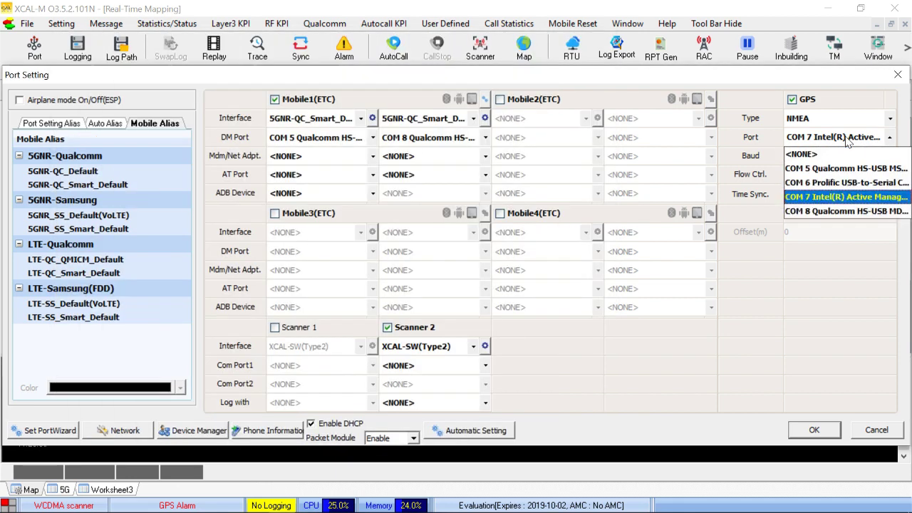
pyautogui.click(846, 183)
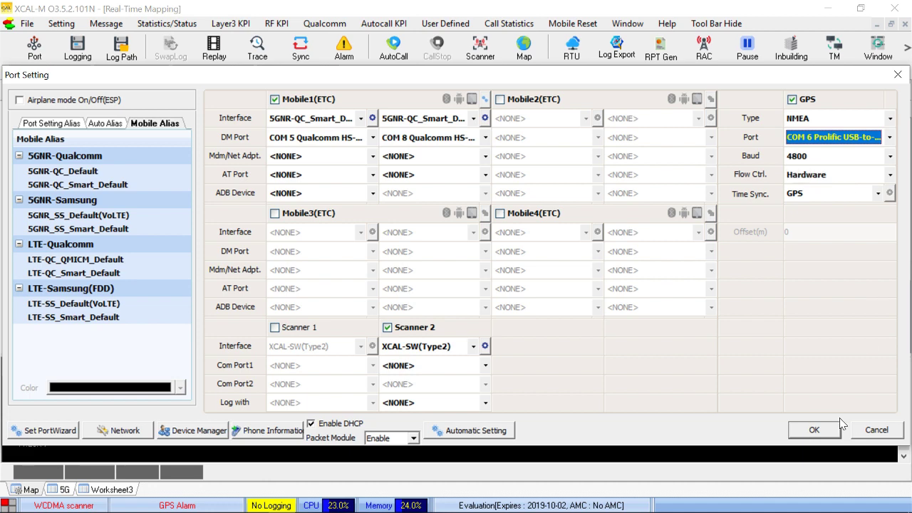
pyautogui.click(814, 431)
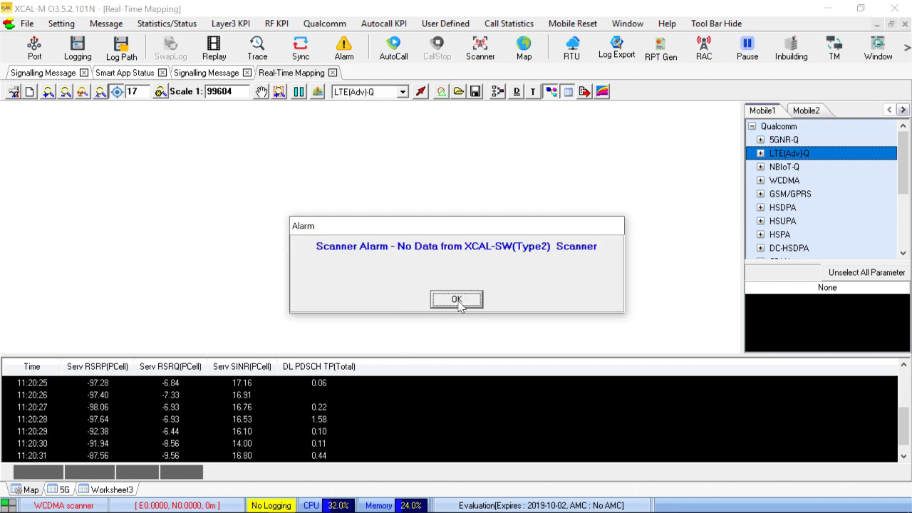
# Dismiss the scanner alarm, disable Scanner 2 in the port settings and apply the change
pyautogui.click(457, 300)
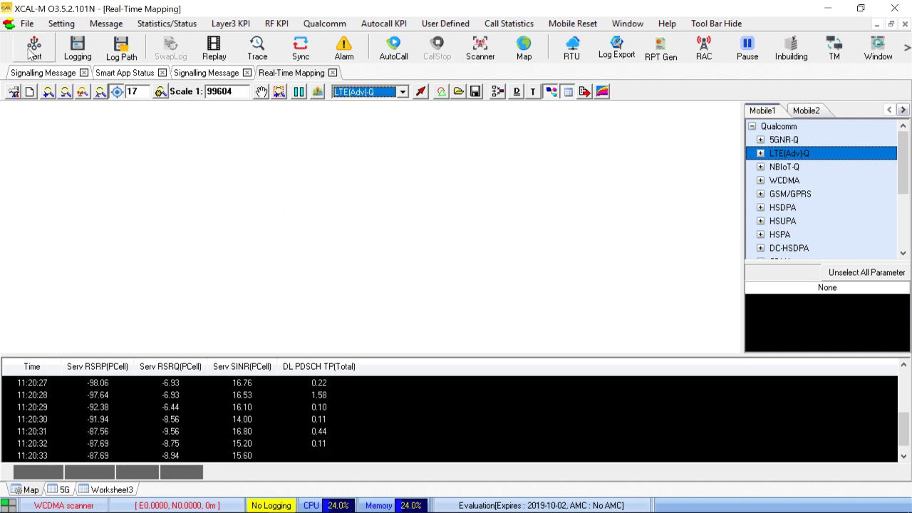
pyautogui.click(34, 50)
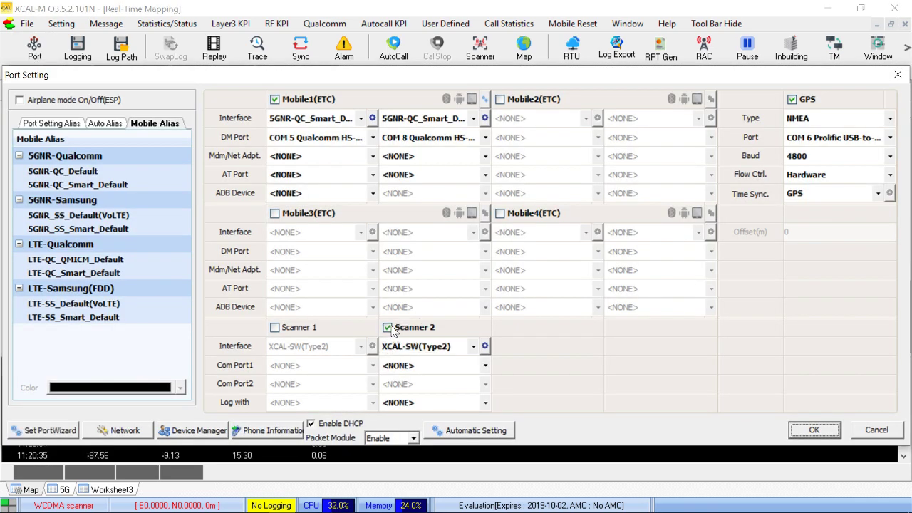
pyautogui.click(388, 327)
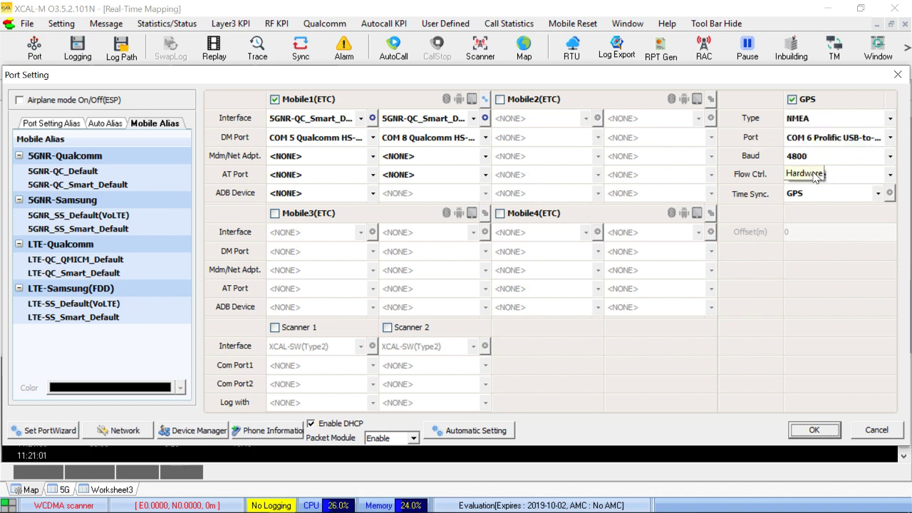
pyautogui.click(818, 433)
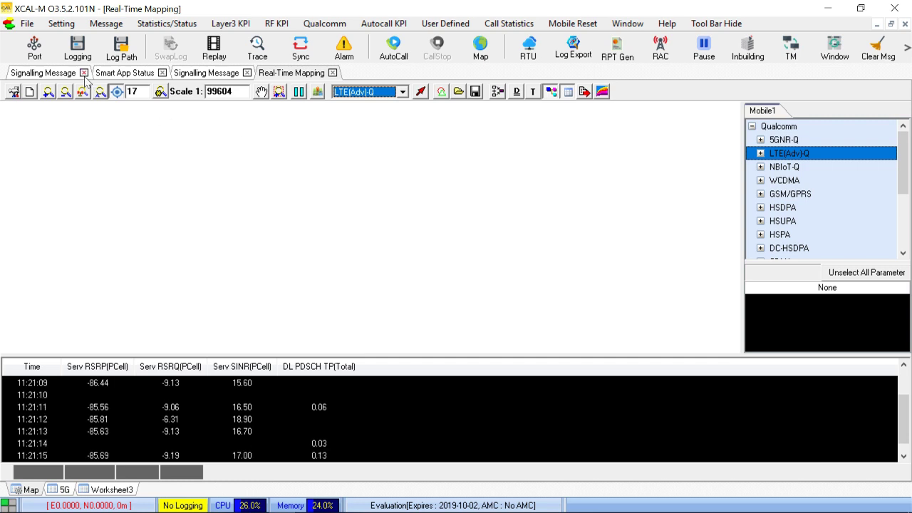
# Set the GPS port's baud rate to 2400 and apply the port settings
pyautogui.click(37, 48)
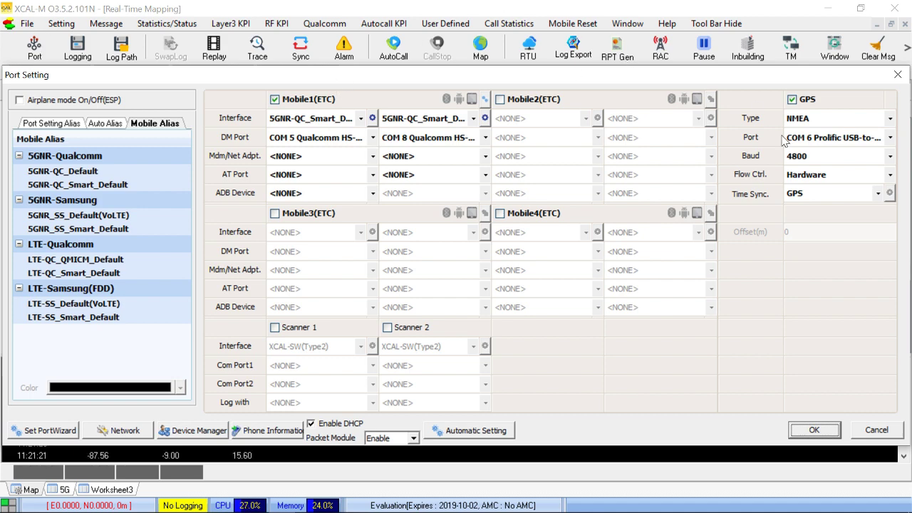
pyautogui.click(853, 161)
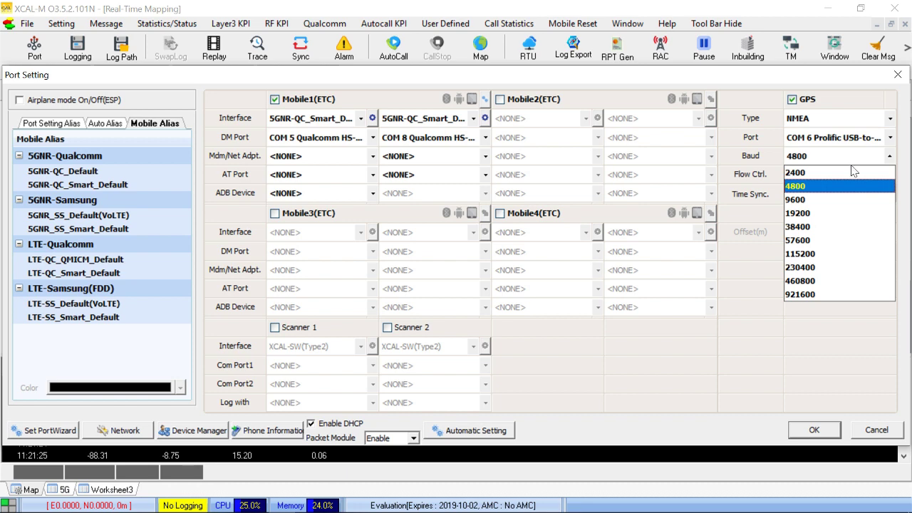
pyautogui.click(851, 173)
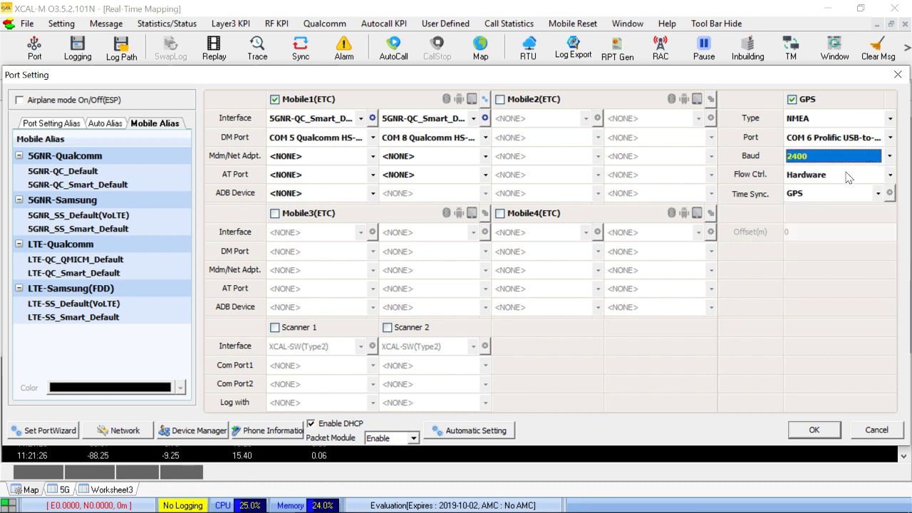
pyautogui.click(829, 432)
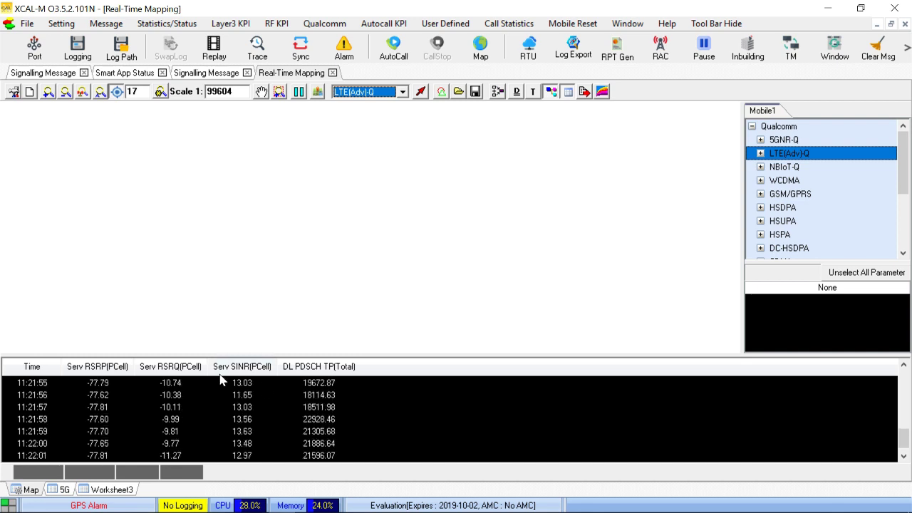
# Open a new Real-Time Mapping window, set it to LTE(Adv)-Q and close the older mapping window
pyautogui.click(481, 55)
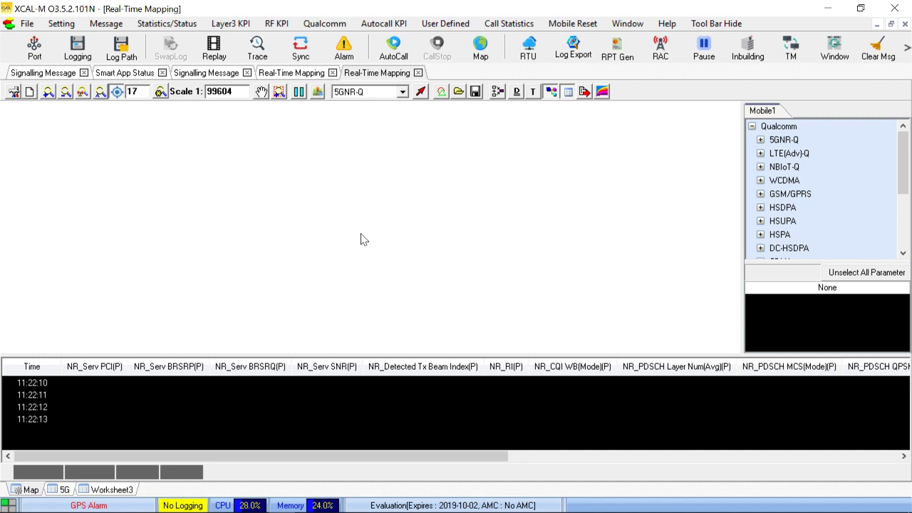
pyautogui.click(402, 93)
pyautogui.click(381, 119)
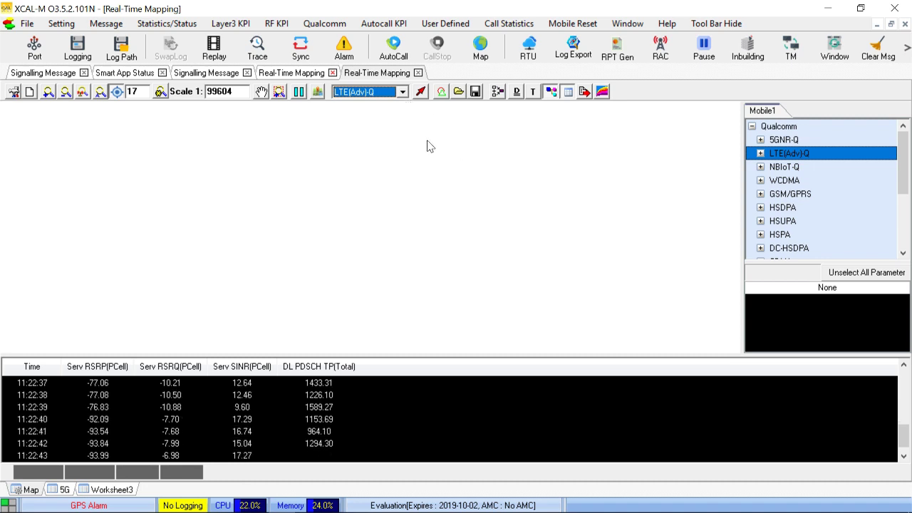
pyautogui.click(332, 73)
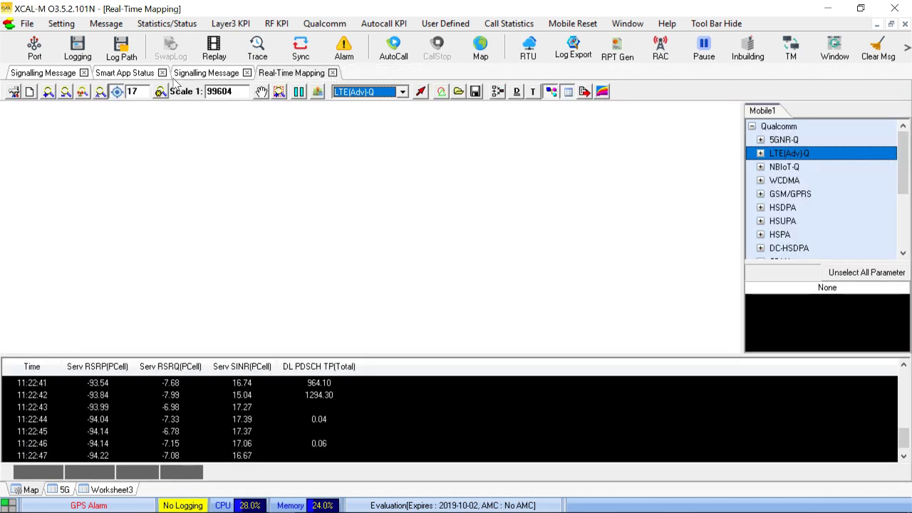
# Open a new Signalling Message window for Mobile1
pyautogui.click(107, 26)
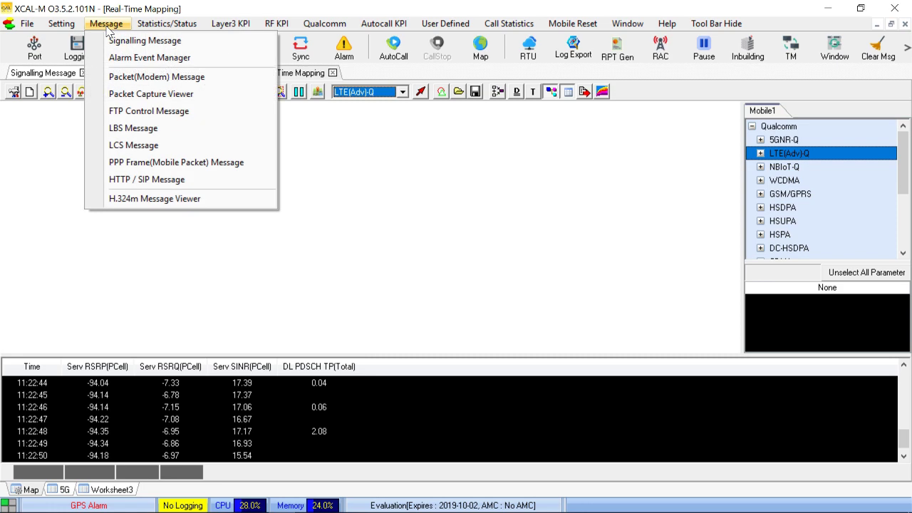
pyautogui.click(126, 44)
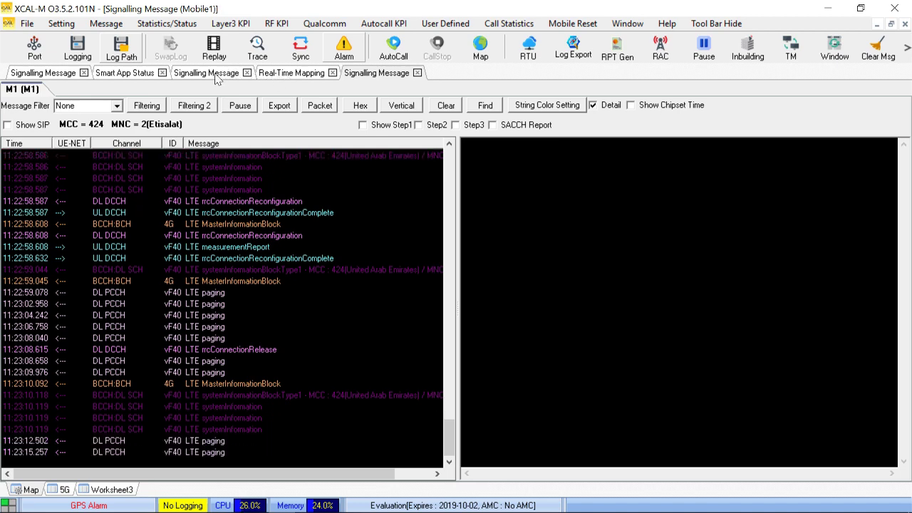
# Return to the Real-Time Mapping window and start logging to the file DR28112334 in folder 28
pyautogui.click(285, 74)
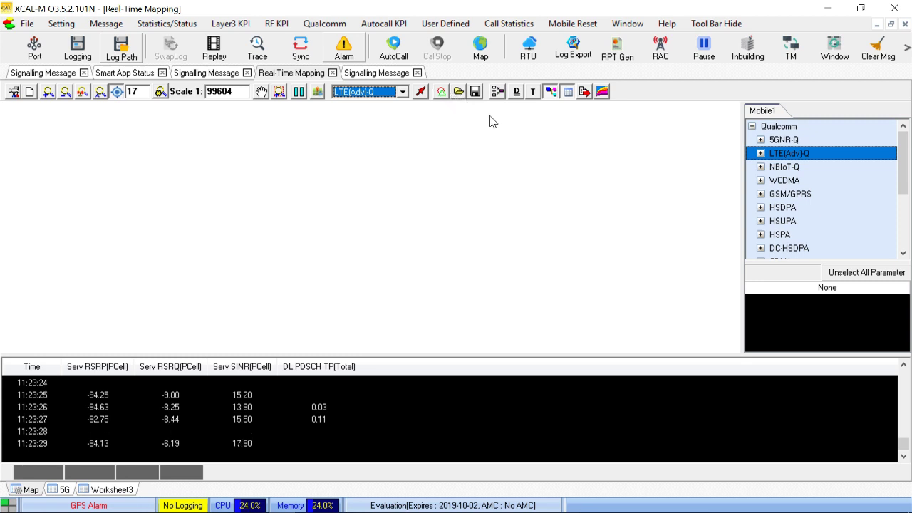
pyautogui.click(84, 57)
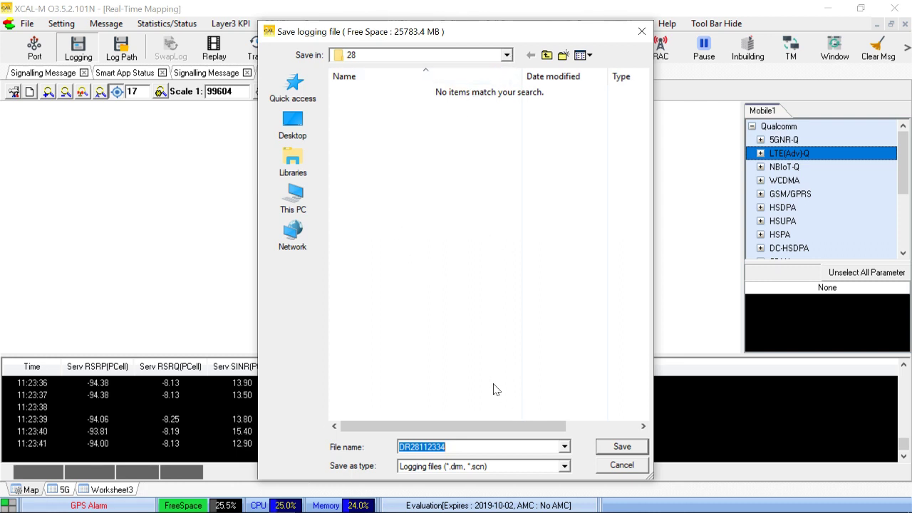
pyautogui.click(622, 447)
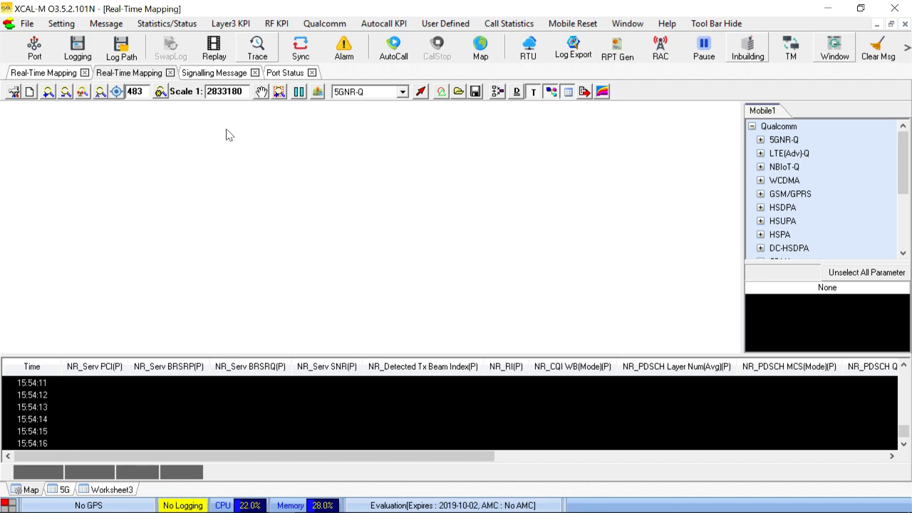
# Load the log file DR22140158-M1.drm from the 201909 folder's subfolder 22 for replay
pyautogui.click(215, 58)
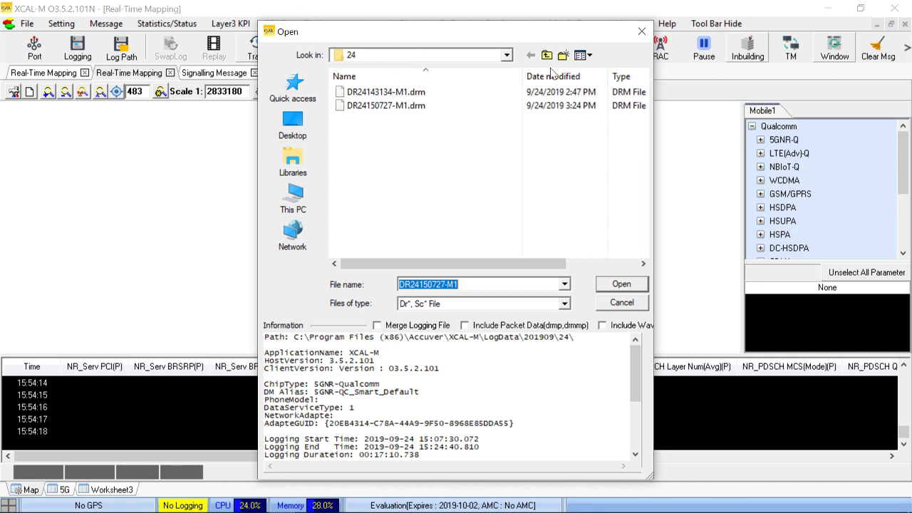
pyautogui.click(507, 56)
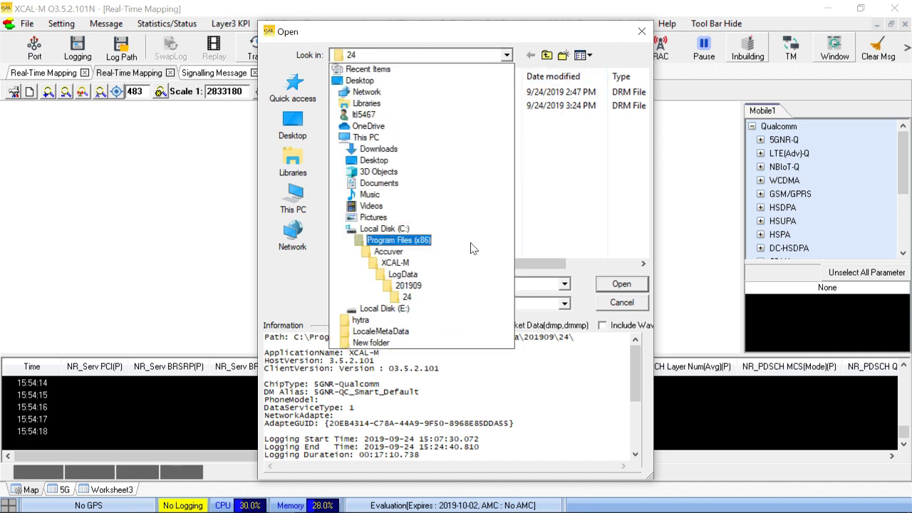
pyautogui.click(413, 285)
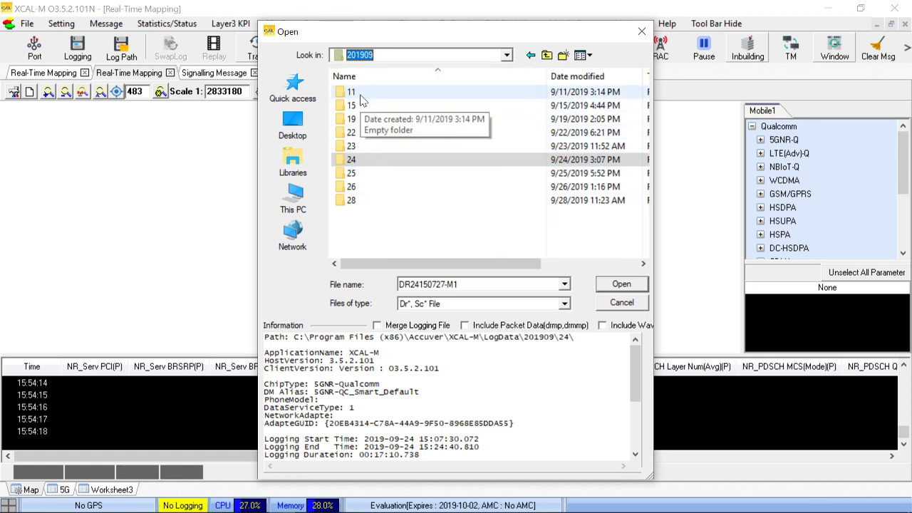
pyautogui.moveTo(361, 171)
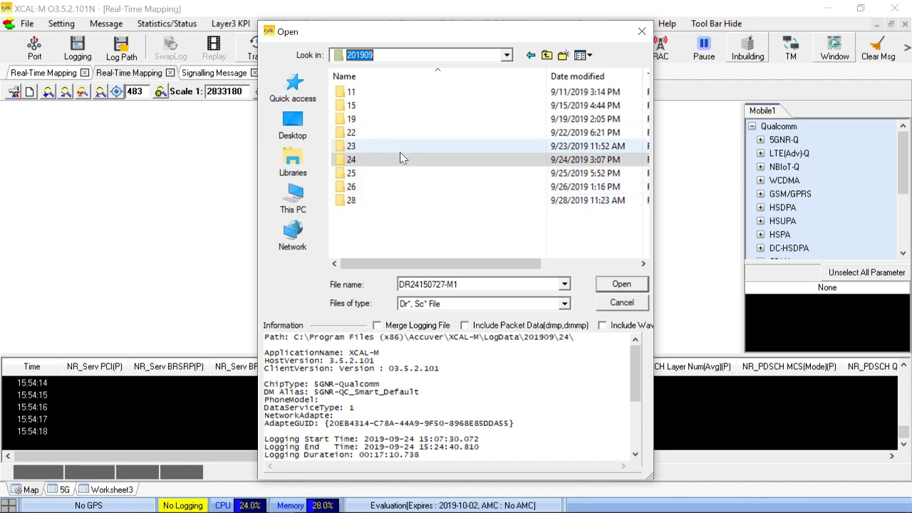
pyautogui.doubleClick(393, 134)
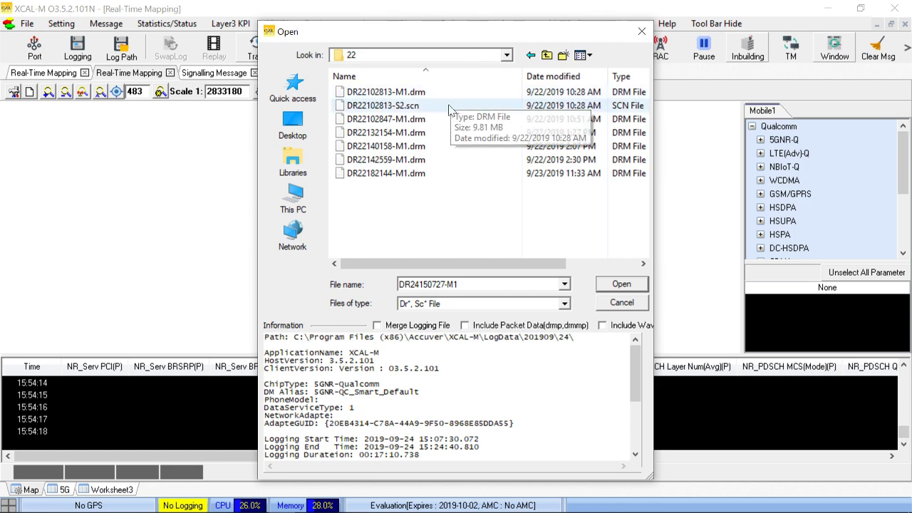
pyautogui.doubleClick(443, 151)
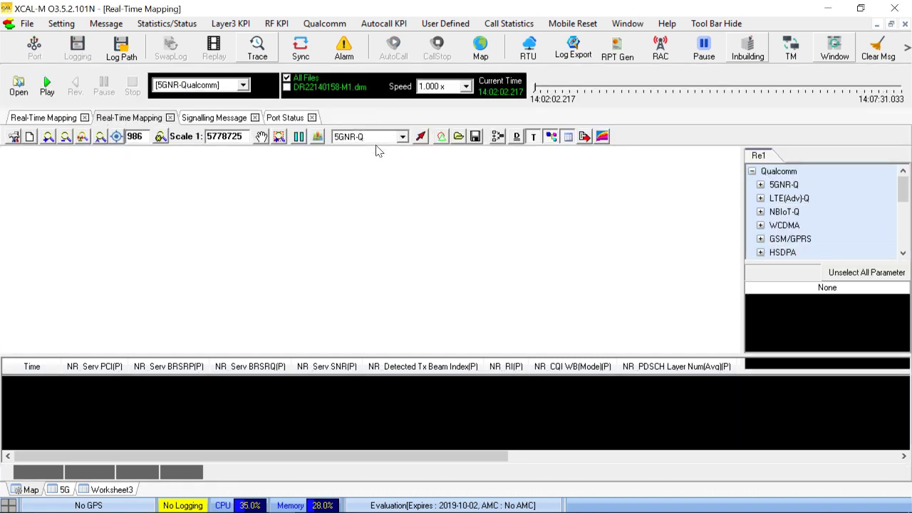
# Examine the replayed signalling messages, viewing the details of the LTE measurementReport at 14:03:21.726 and the ueCapabilityEnquiry after it
pyautogui.click(243, 121)
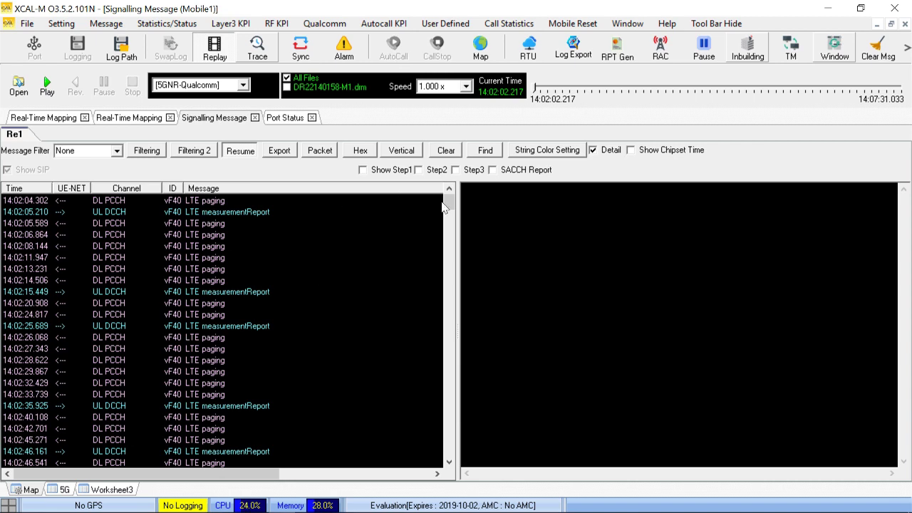
pyautogui.moveTo(449, 207); pyautogui.dragTo(419, 279)
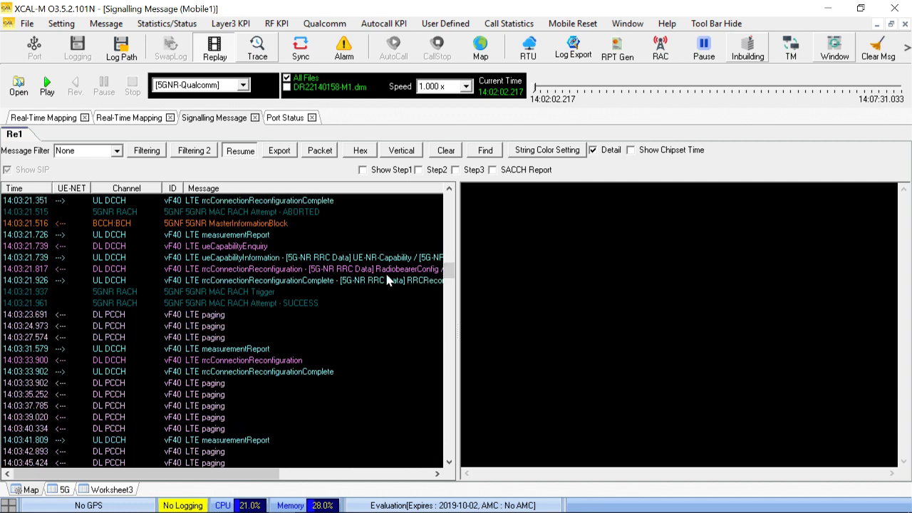
pyautogui.click(193, 237)
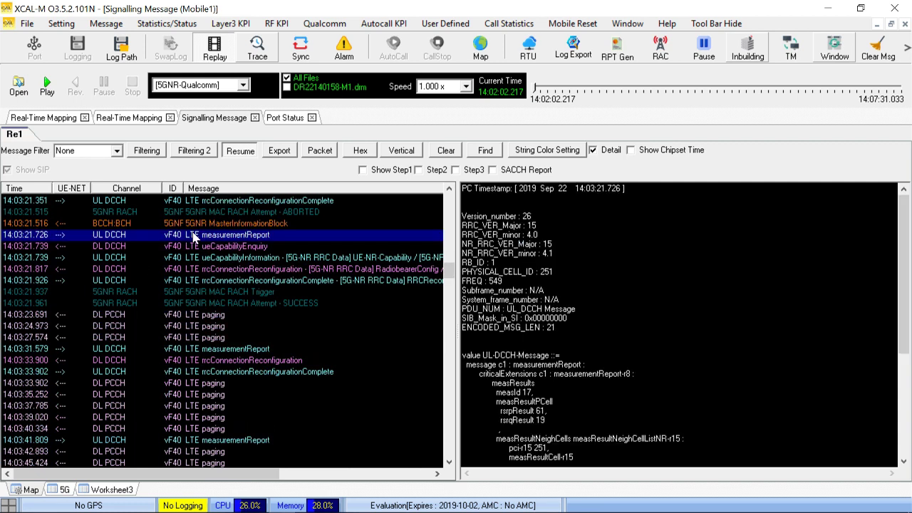
pyautogui.click(241, 249)
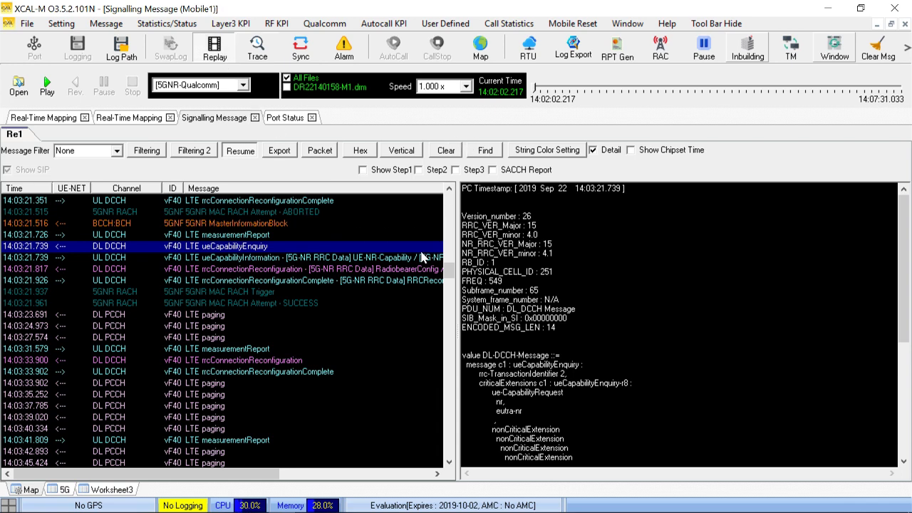
# Clear the signalling messages and message filter for the current mobile
pyautogui.click(445, 151)
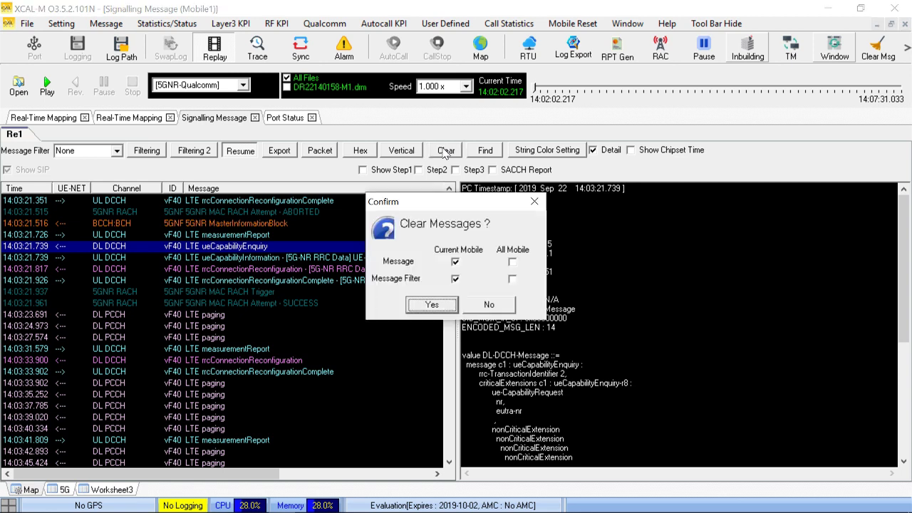
pyautogui.click(430, 306)
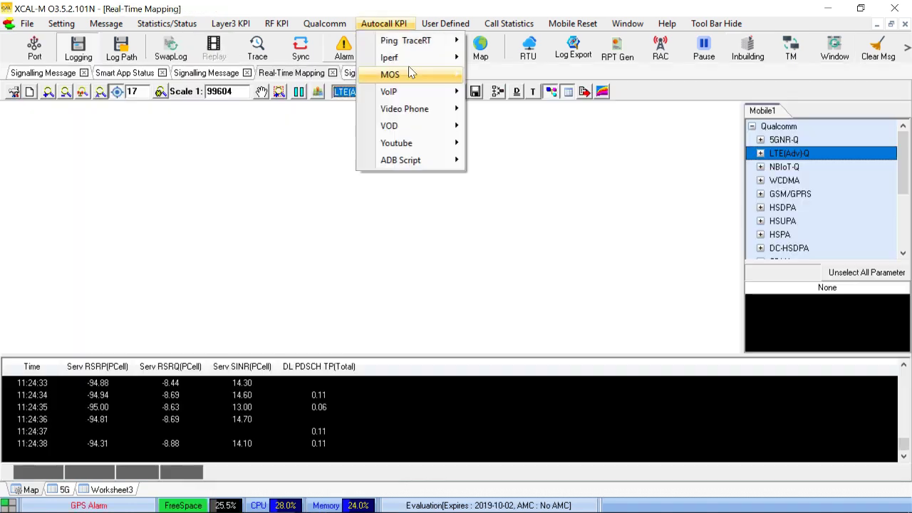
# Open a User Defined Graph and plot Serv PCI(PCell) and Serv RSRQ(PCell) from the LTE(Adv)-Q Serving Cell Info
pyautogui.moveTo(441, 30)
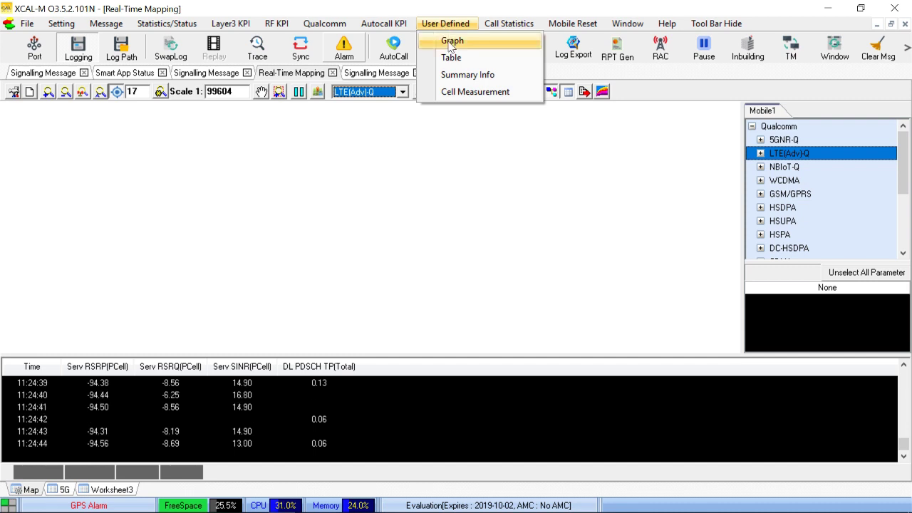
pyautogui.click(450, 42)
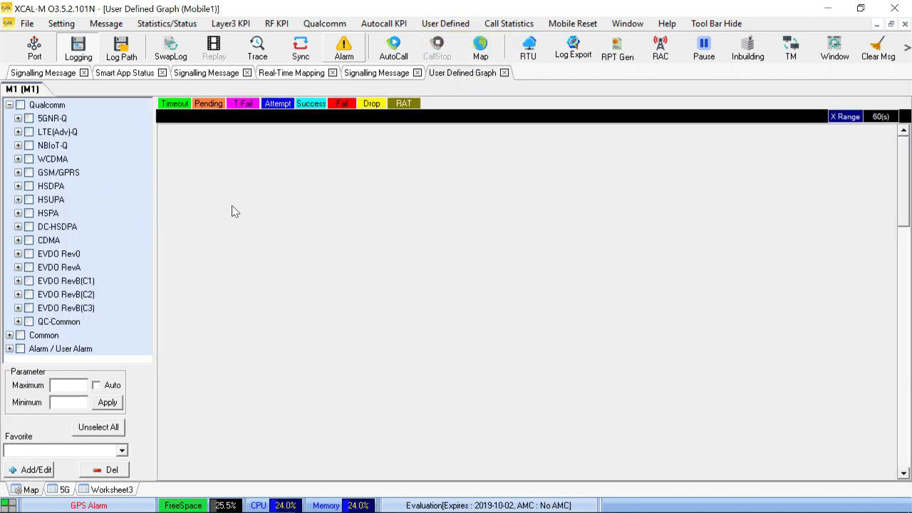
pyautogui.click(18, 132)
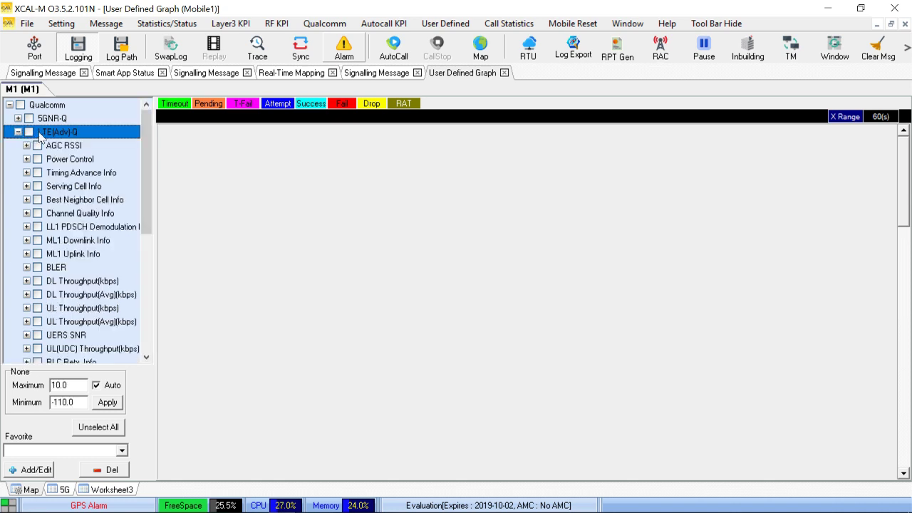
pyautogui.click(27, 186)
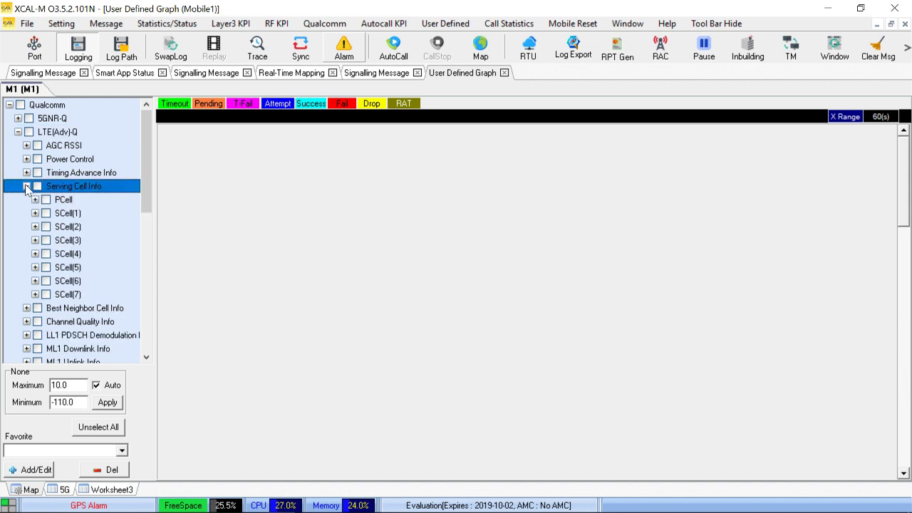
pyautogui.click(35, 201)
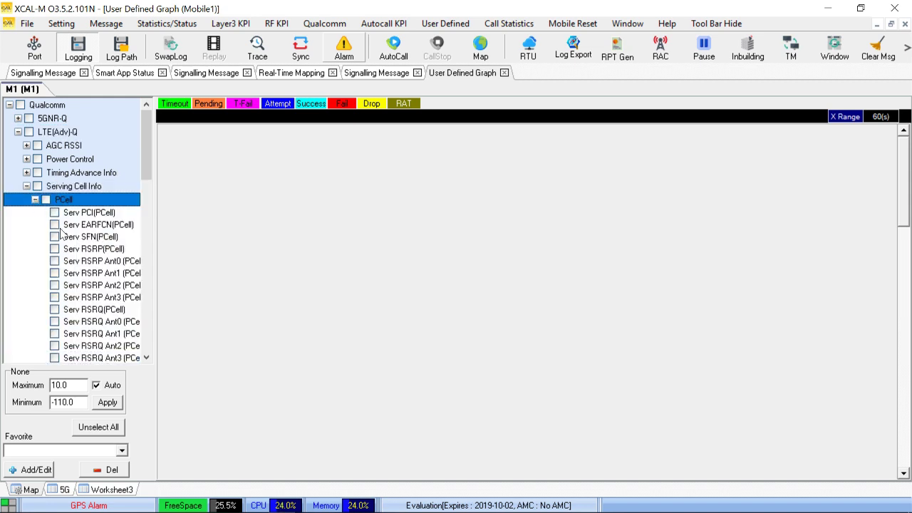
pyautogui.click(54, 213)
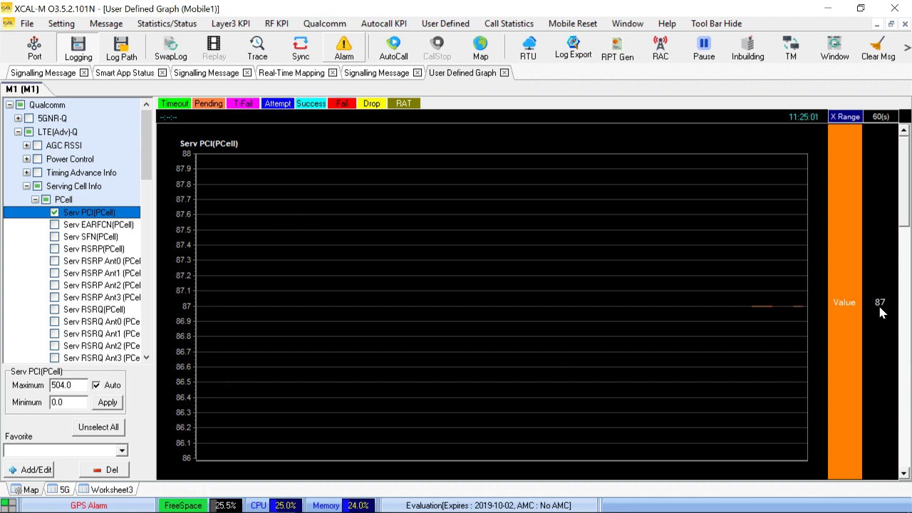
pyautogui.click(54, 310)
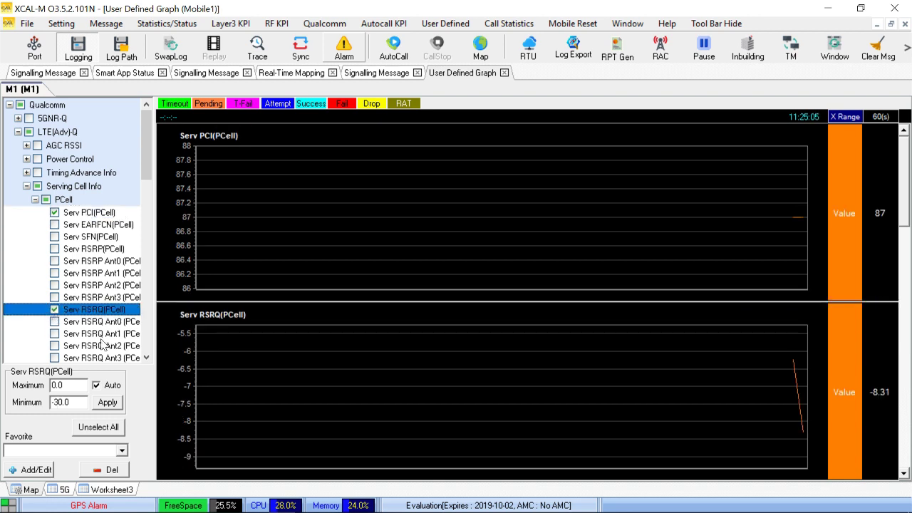
# Add Serv SINR(PCell) from the Serving Cell Info and DL PDSCH TP(Total) from the LTE(Adv)-Q DL Throughput(kbps) group to the graph
pyautogui.click(146, 297)
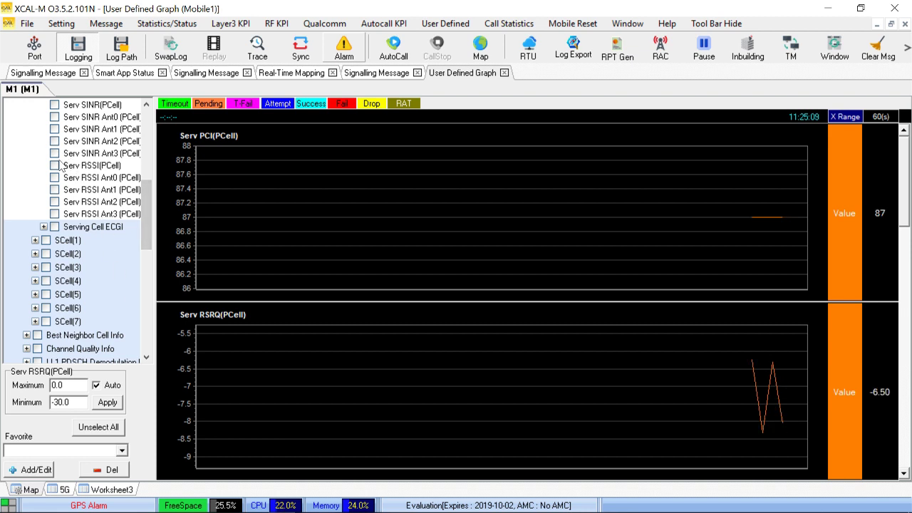
pyautogui.click(55, 105)
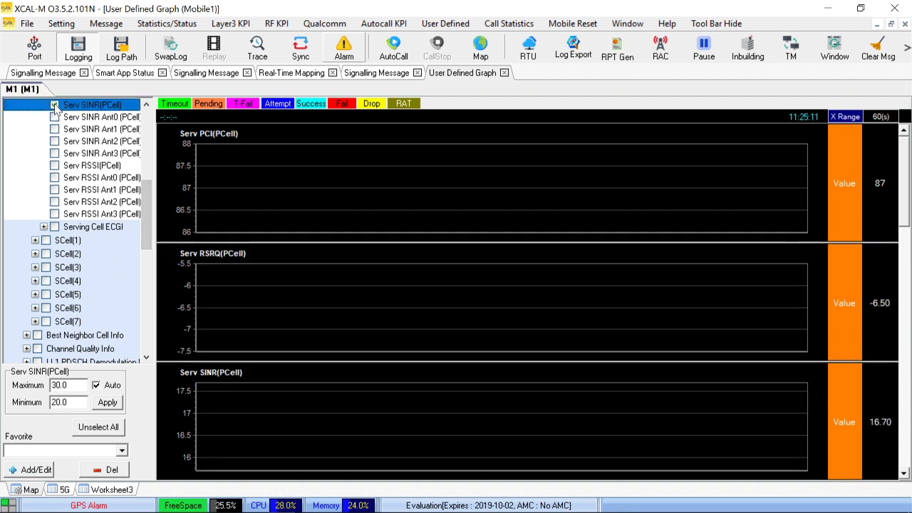
pyautogui.click(146, 124)
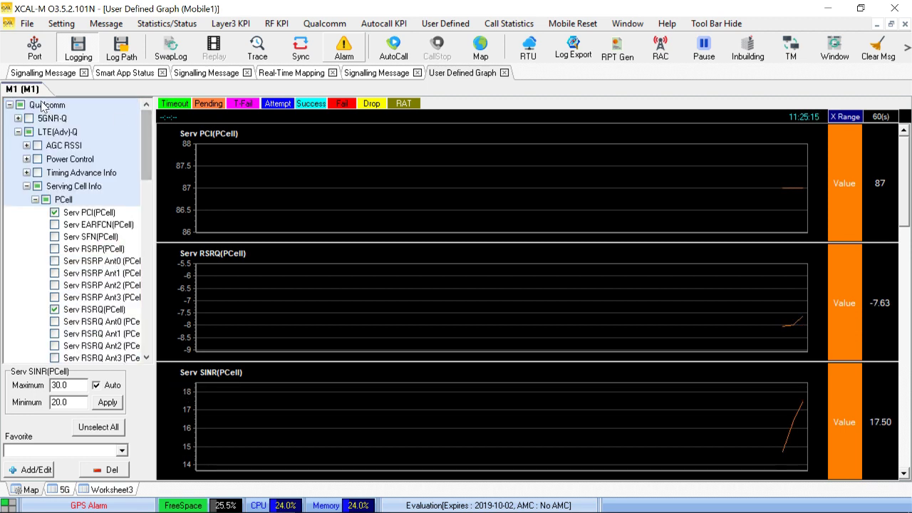
pyautogui.click(18, 133)
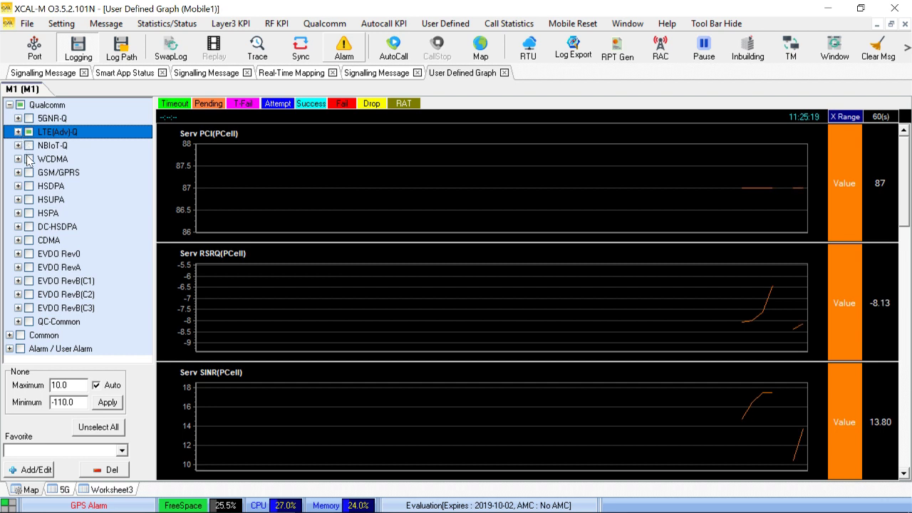
pyautogui.click(18, 133)
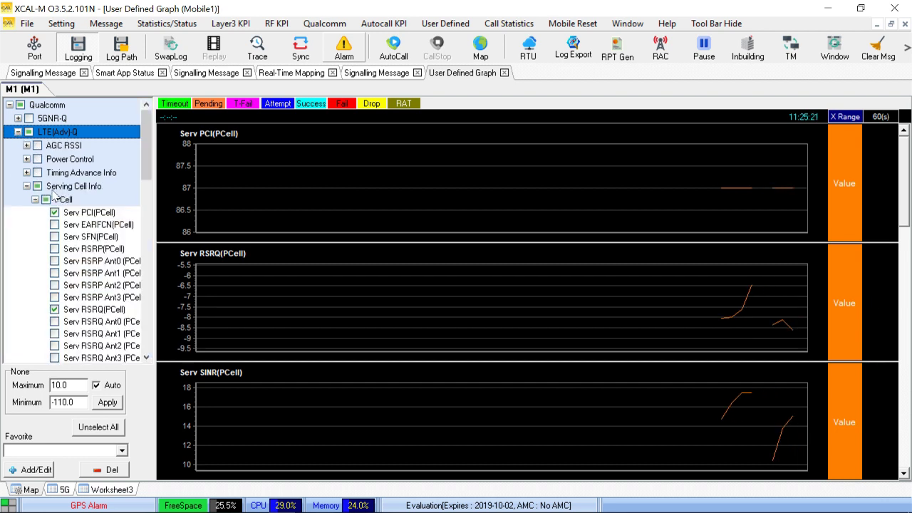
pyautogui.click(26, 186)
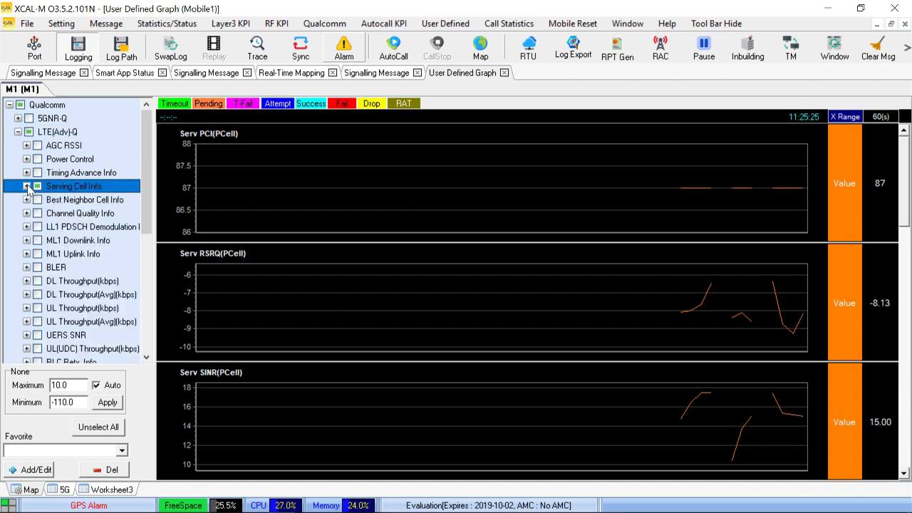
pyautogui.click(28, 281)
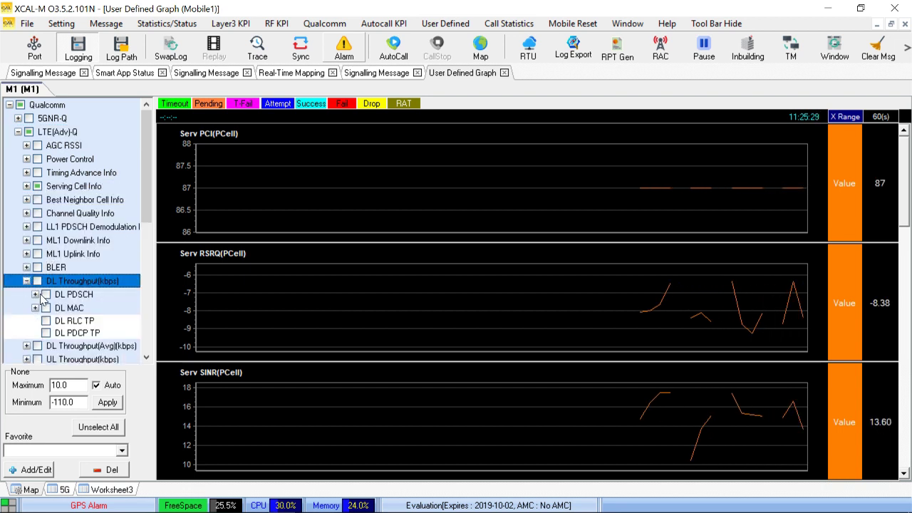
pyautogui.click(35, 294)
pyautogui.click(55, 308)
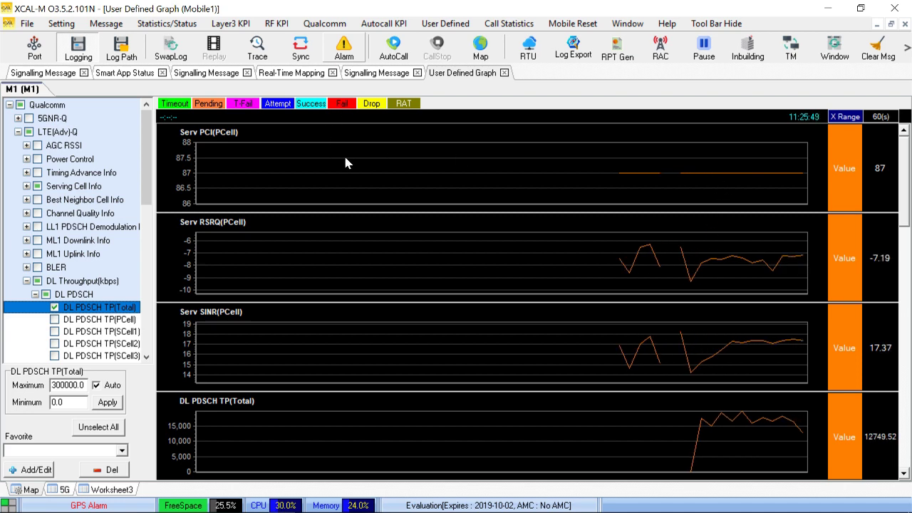
pyautogui.click(446, 24)
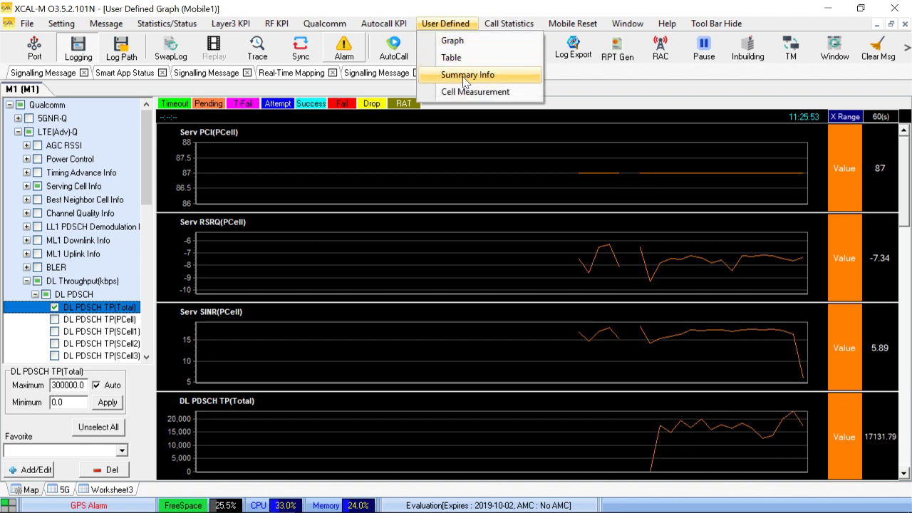
pyautogui.click(285, 142)
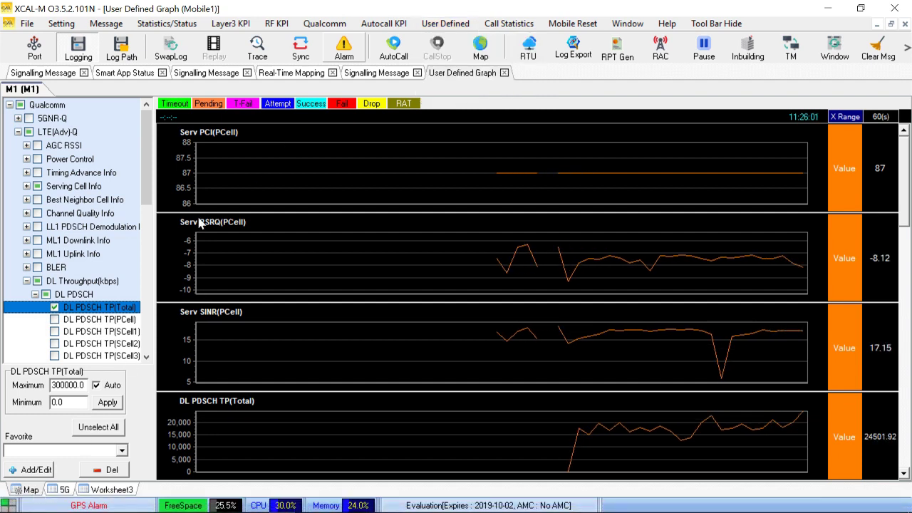
# Review the live signalling messages, the User Defined Graph and the Real-Time Mapping parameter table in turn
pyautogui.click(382, 74)
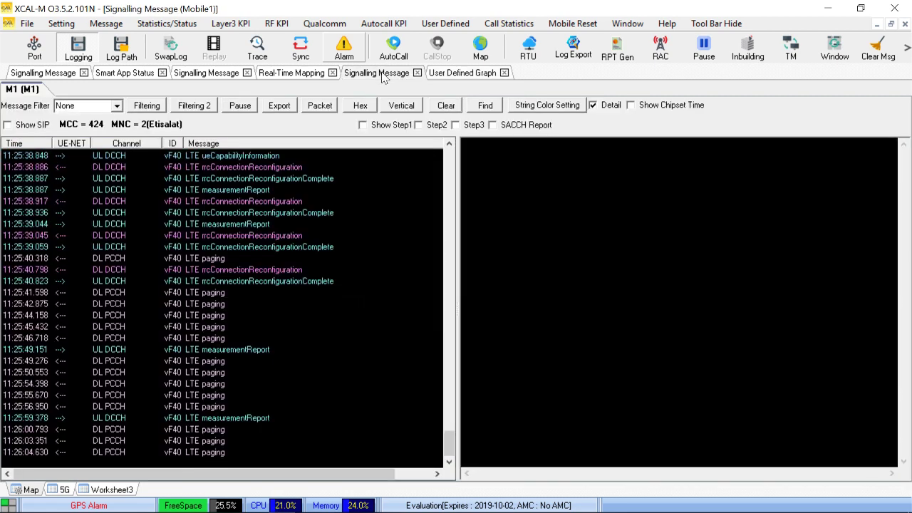
pyautogui.click(299, 73)
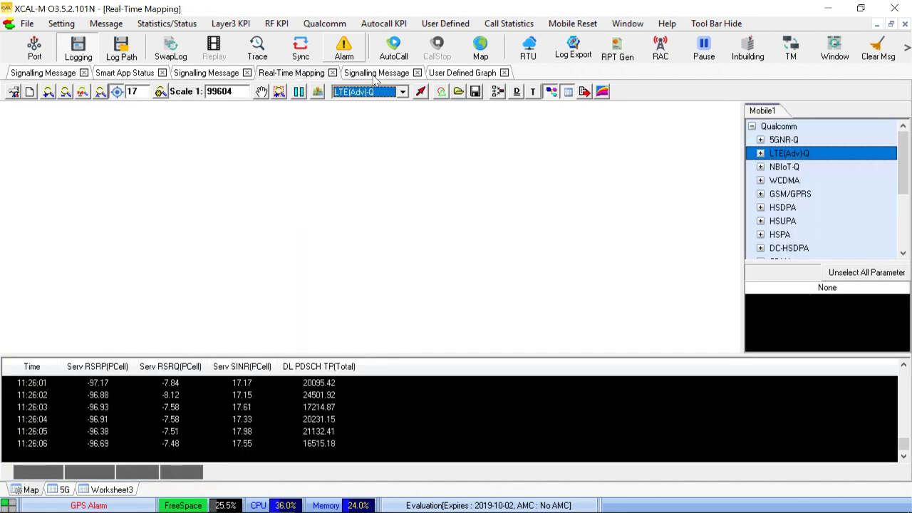
pyautogui.click(478, 73)
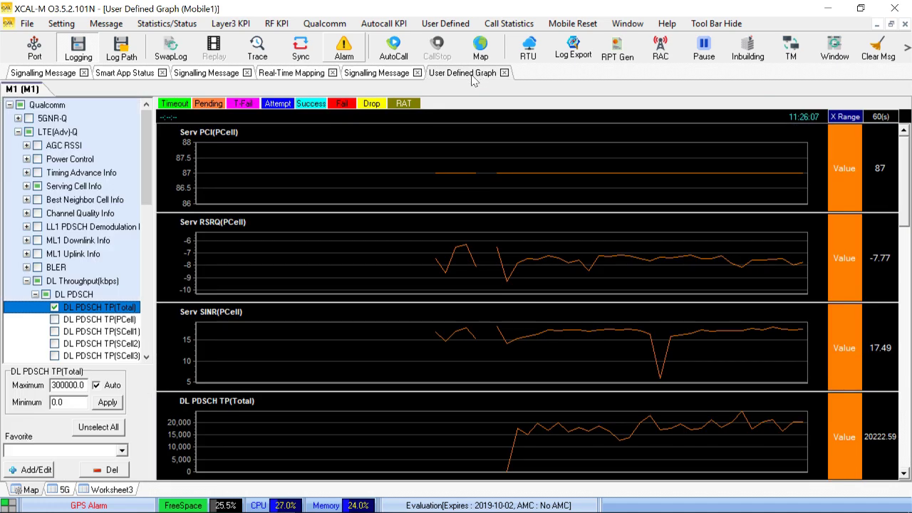
pyautogui.click(363, 73)
pyautogui.click(305, 74)
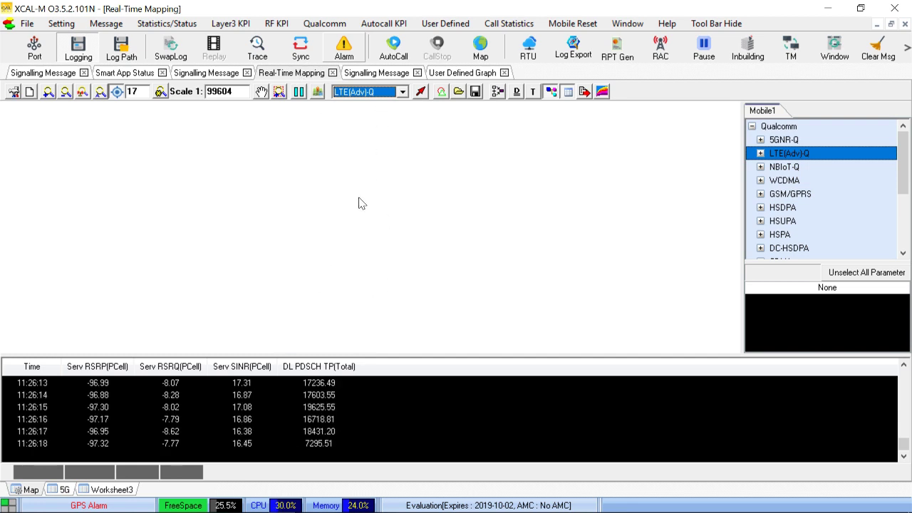
# Stop the current logging session, and call up the program's exit confirmation but cancel it
pyautogui.click(75, 49)
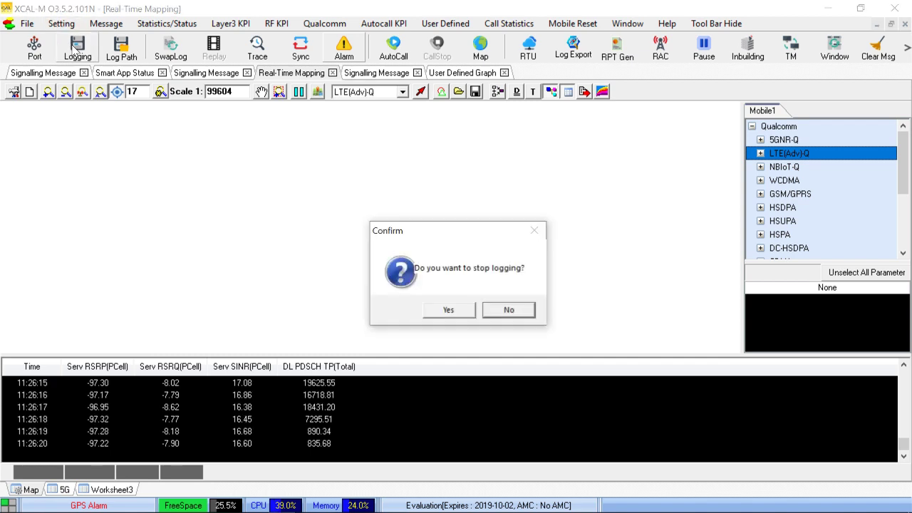
pyautogui.click(465, 310)
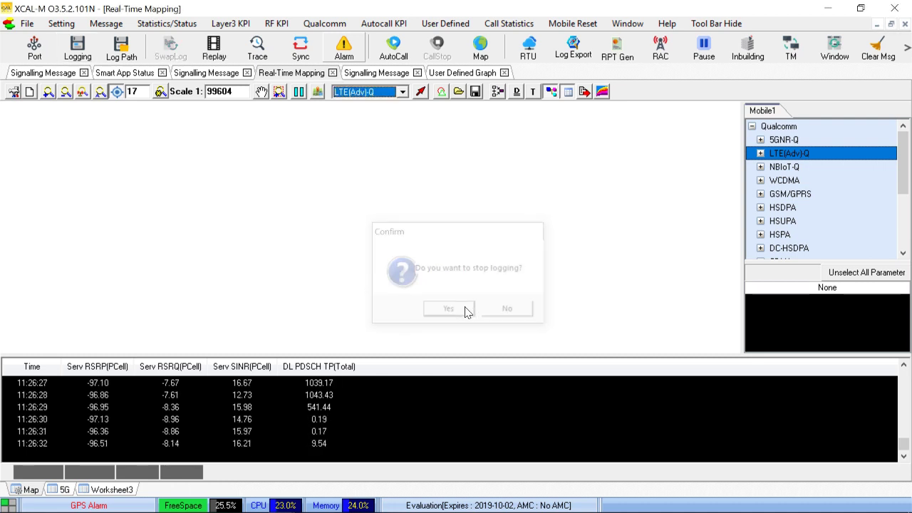
pyautogui.click(895, 8)
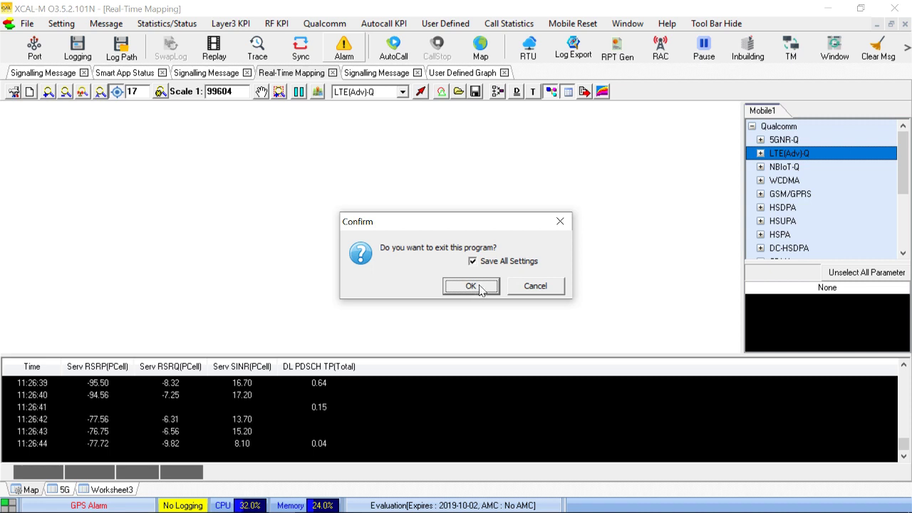
pyautogui.click(534, 288)
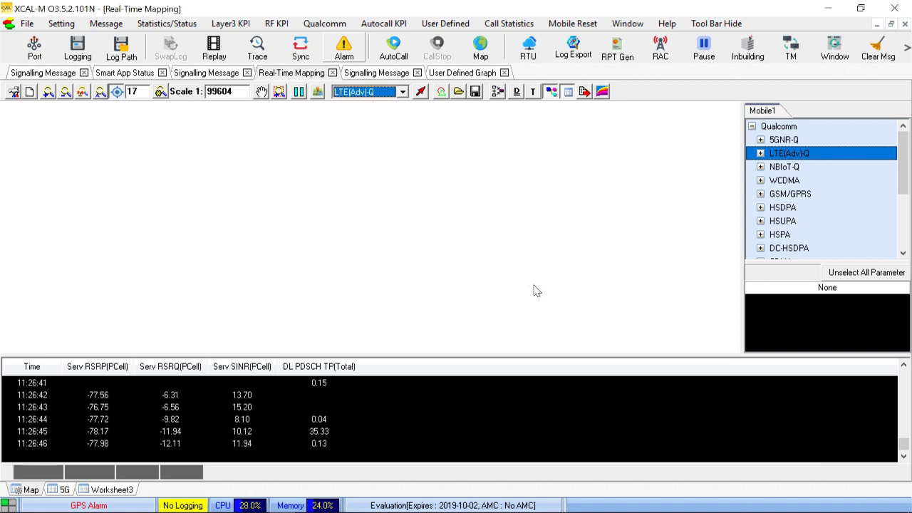